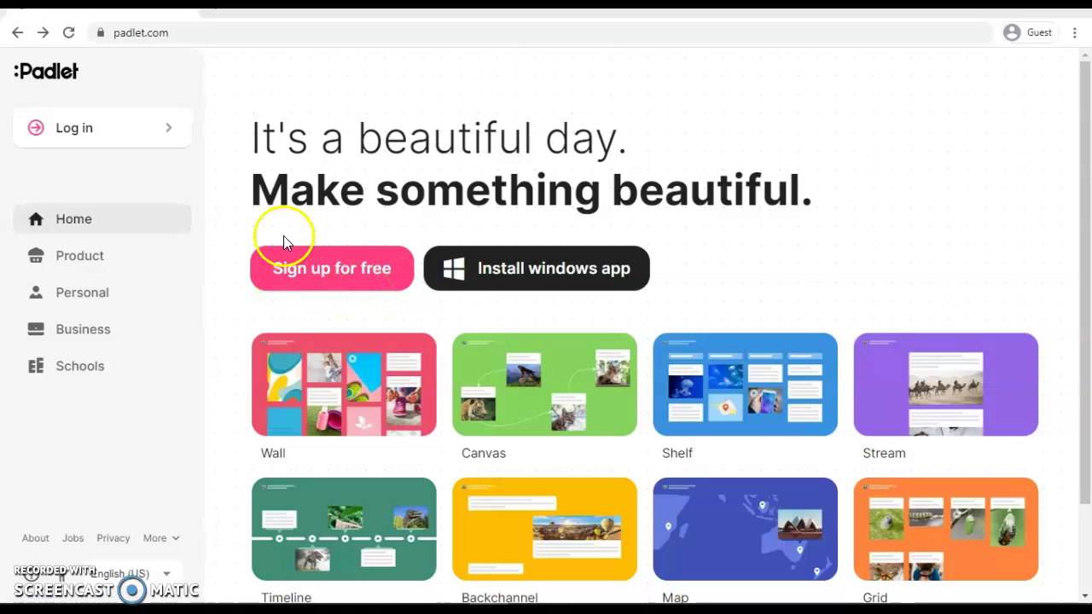
# - Log in to the account and make a new padlet from the blank Wall layout
pyautogui.click(167, 136)
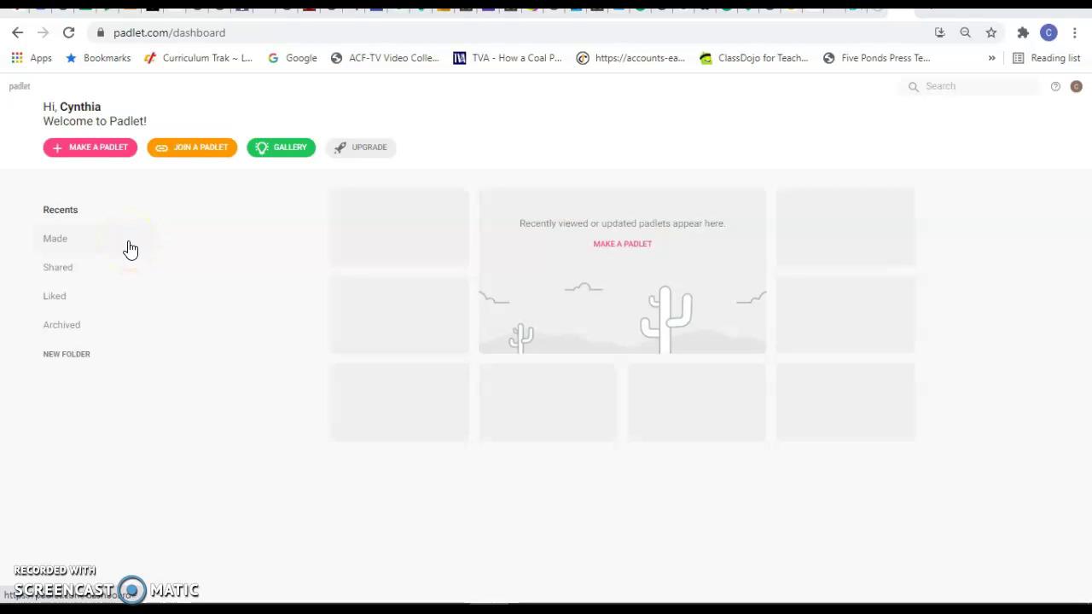
pyautogui.click(93, 150)
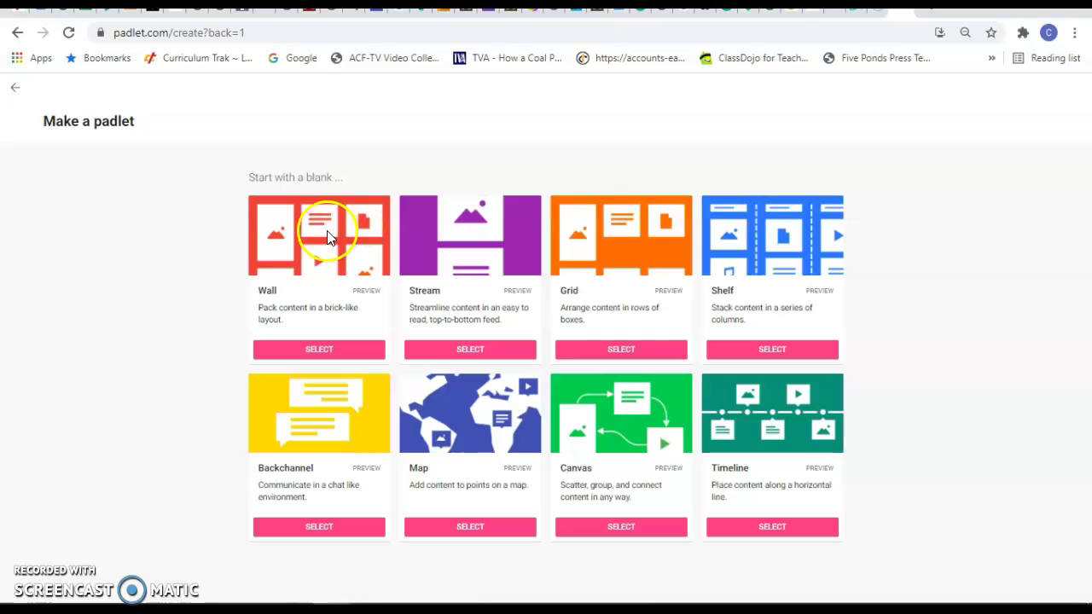
pyautogui.click(300, 350)
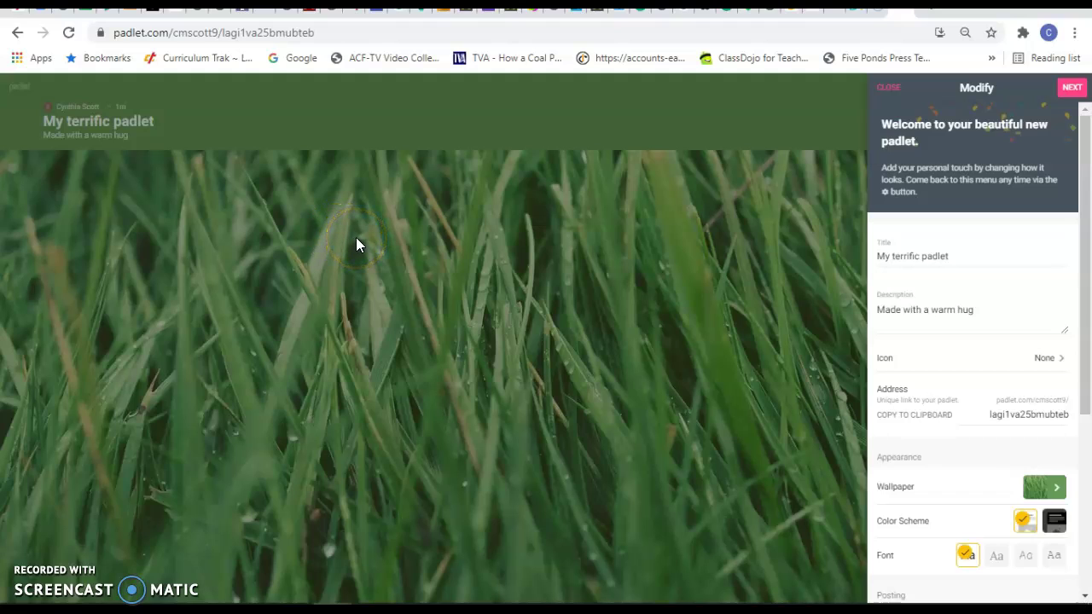
# - Replace the new padlet's default title with "Peach and Pit"
pyautogui.moveTo(981, 256); pyautogui.dragTo(870, 262)
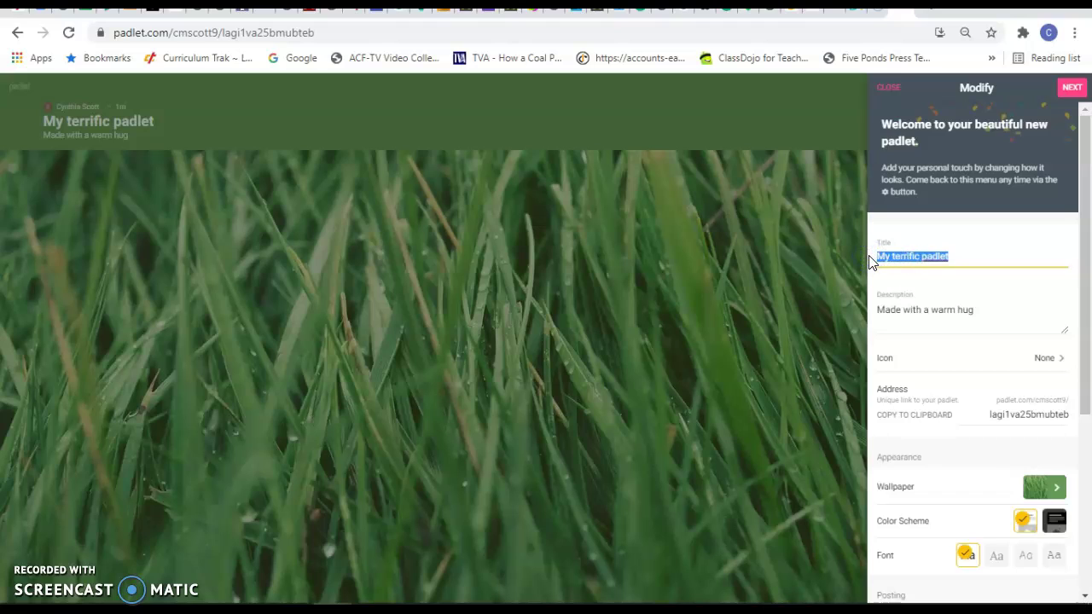
pyautogui.write('Peach and Pit')
pyautogui.click(861, 278)
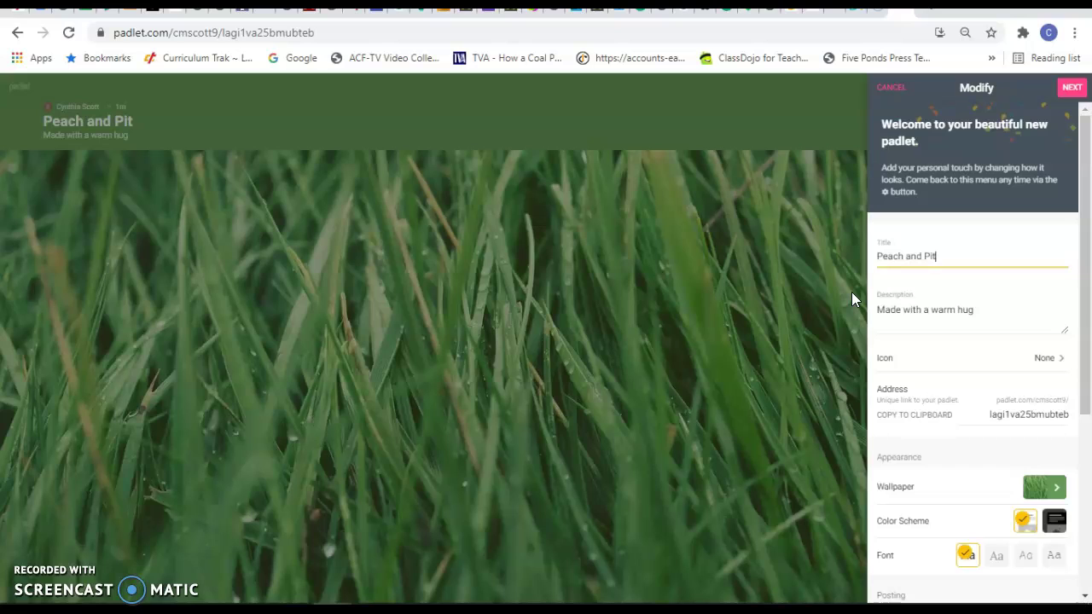
# - Replace the description with "Create a post that tells a Peach (something good) and a Pit (something not so good) about your Spring Break."
pyautogui.click(993, 307)
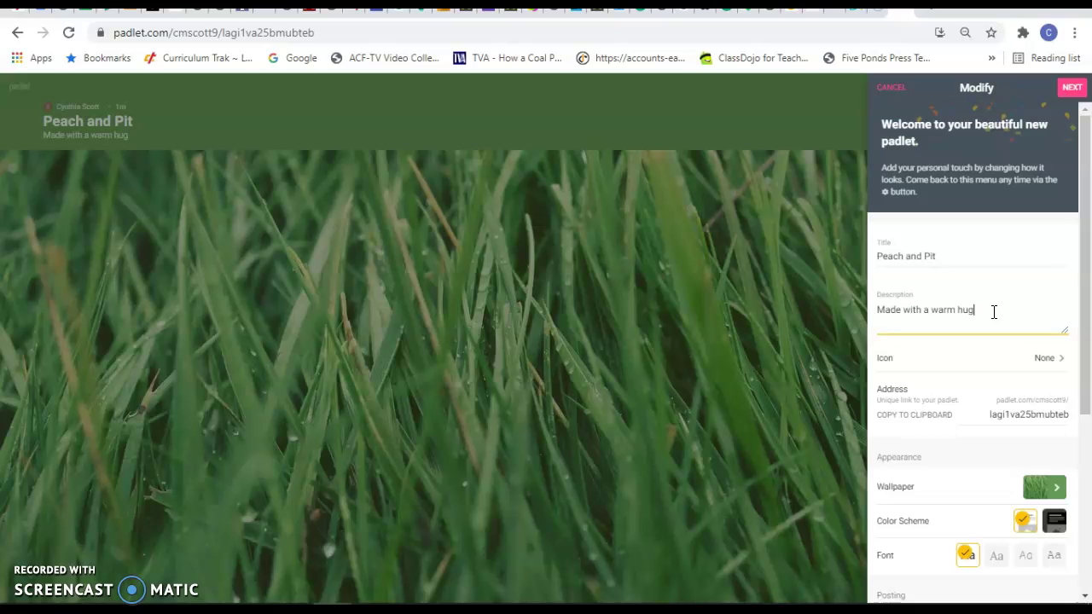
pyautogui.press('BackSpace')
pyautogui.press('BackSpace')
pyautogui.press('BackSpace')
pyautogui.press('BackSpace')
pyautogui.press('BackSpace')
pyautogui.press('BackSpace')
pyautogui.press('BackSpace')
pyautogui.press('BackSpace')
pyautogui.press('BackSpace')
pyautogui.press('BackSpace')
pyautogui.press('BackSpace')
pyautogui.press('BackSpace')
pyautogui.press('BackSpace')
pyautogui.press('BackSpace')
pyautogui.press('BackSpace')
pyautogui.press('BackSpace')
pyautogui.press('BackSpace')
pyautogui.press('BackSpace')
pyautogui.press('BackSpace')
pyautogui.press('BackSpace')
pyautogui.write('C')
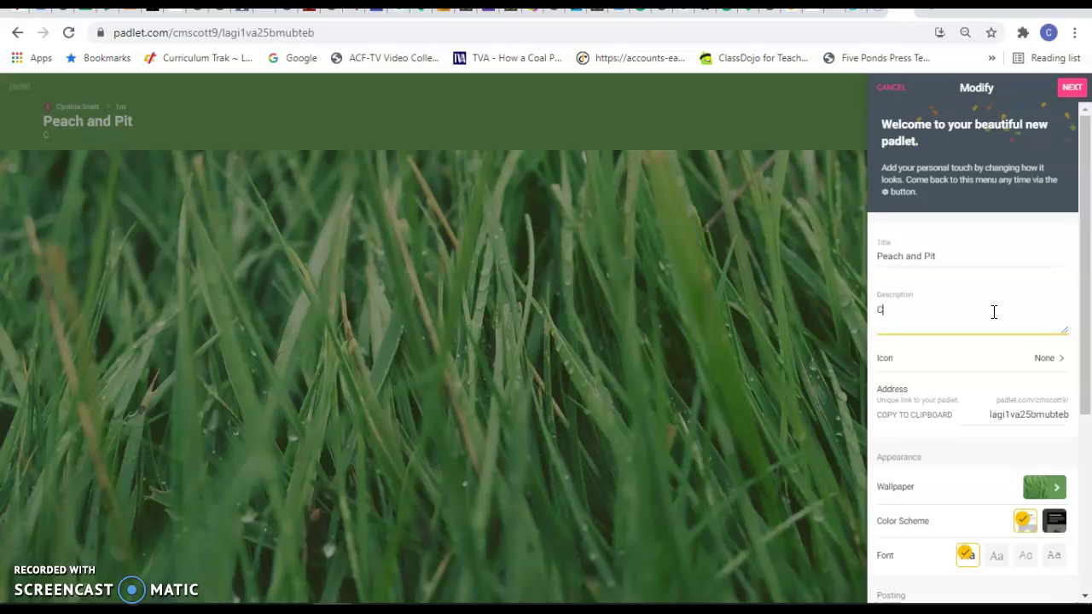
pyautogui.write('reate a pio')
pyautogui.press('BackSpace')
pyautogui.write('ost')
pyautogui.write(' that te')
pyautogui.write('lls')
pyautogui.press('BackSpace')
pyautogui.write('s a Pe')
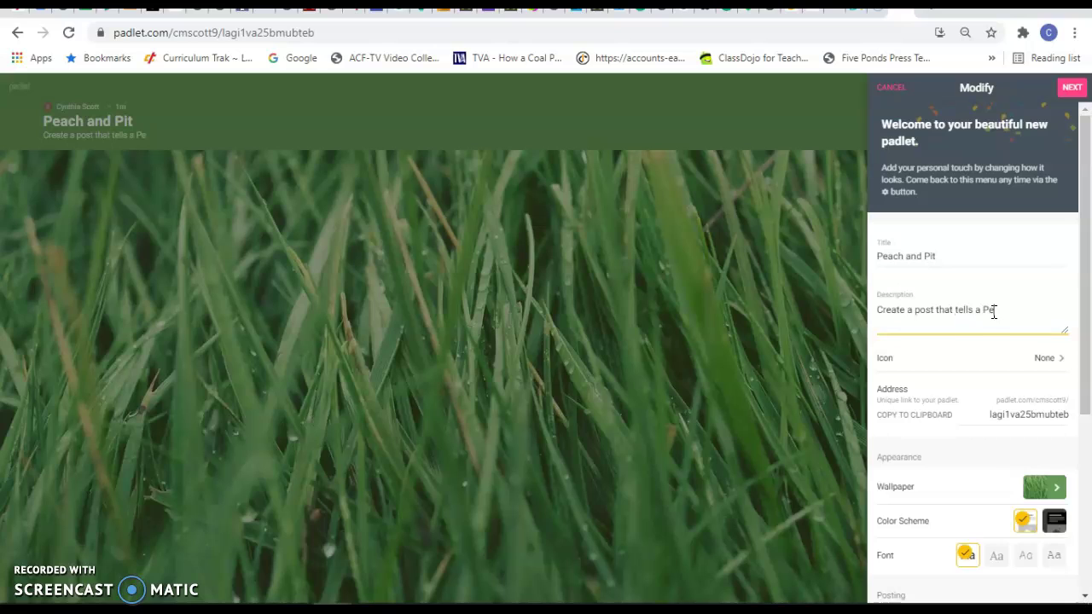
pyautogui.write('ach (something good')
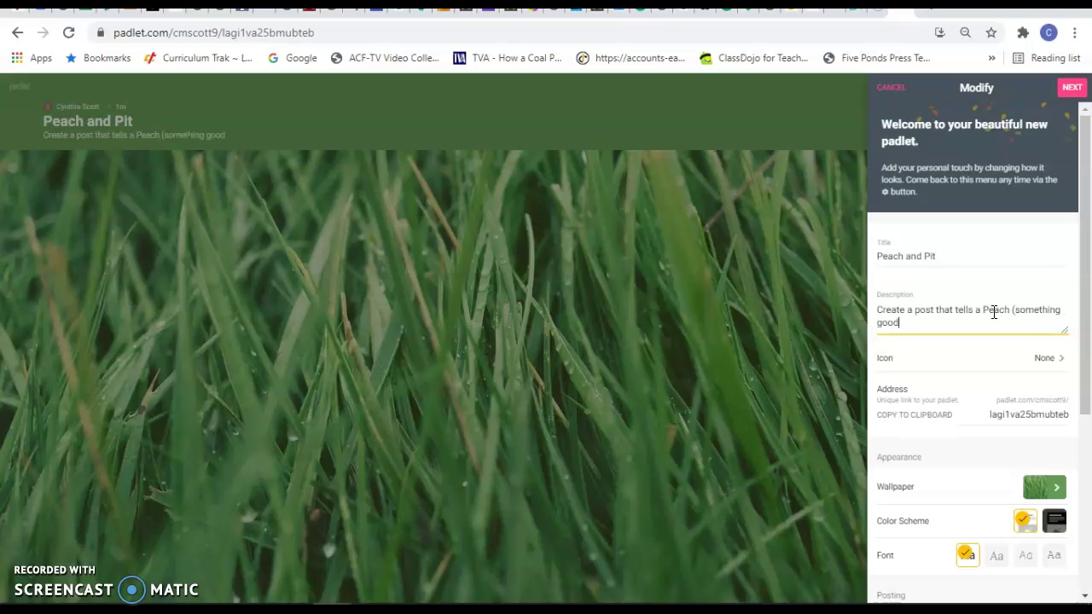
pyautogui.write(') and a Pit (')
pyautogui.write('something')
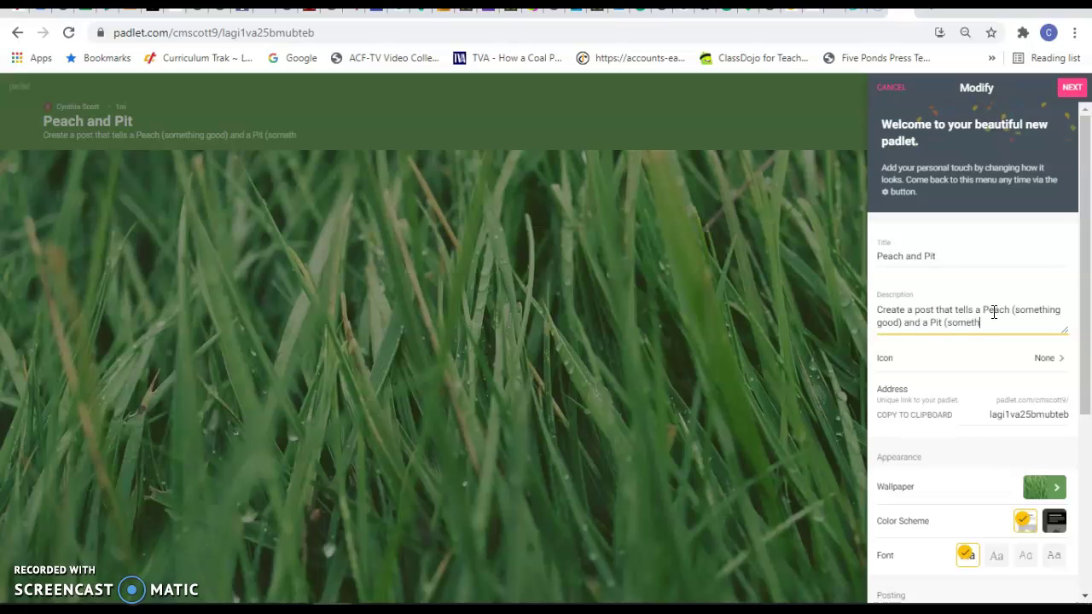
pyautogui.write(' not so good) about y')
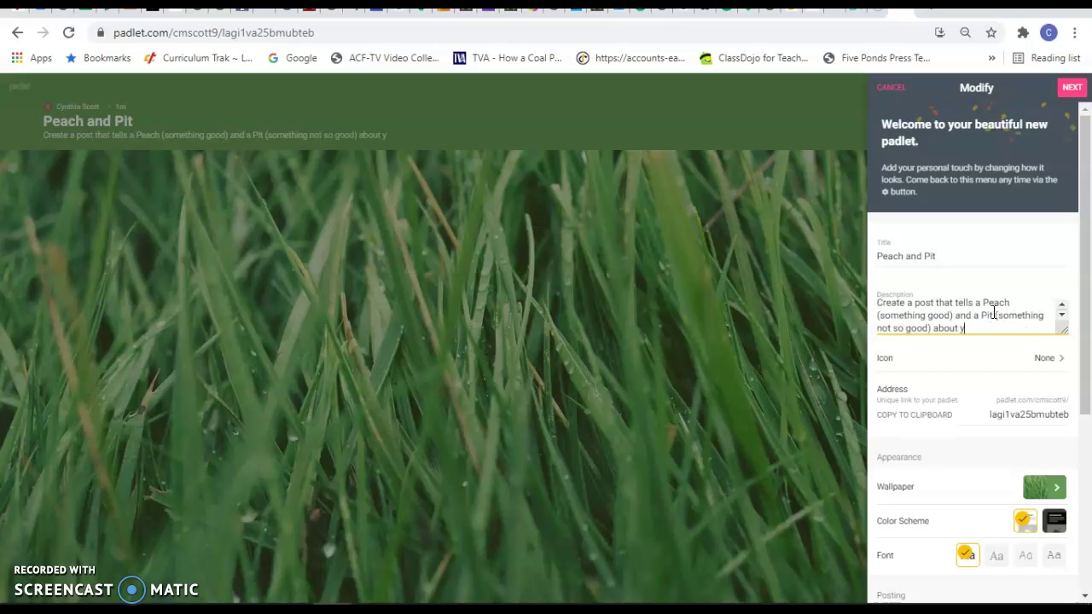
pyautogui.write('our Spring Break.')
# - Set the padlet's icon to the peach emoji from the Food & Drink category
pyautogui.click(1062, 361)
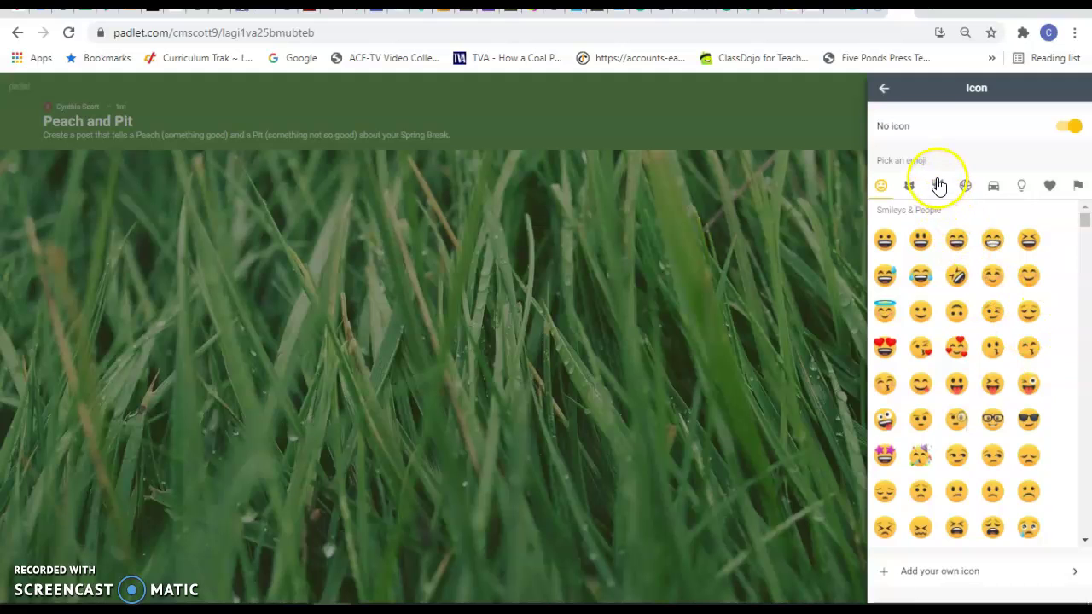
pyautogui.click(938, 185)
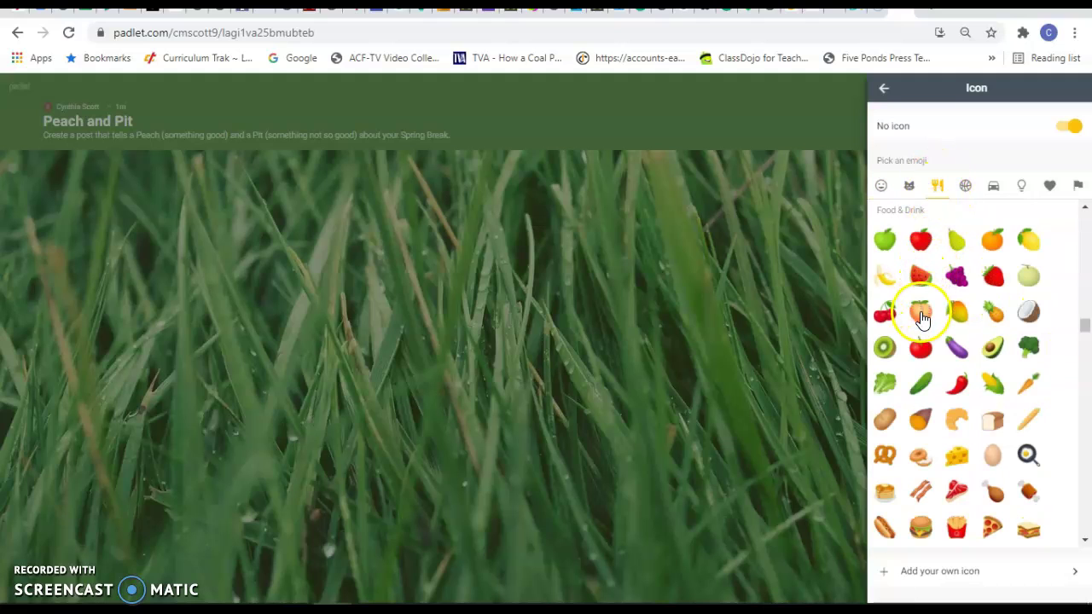
pyautogui.click(920, 314)
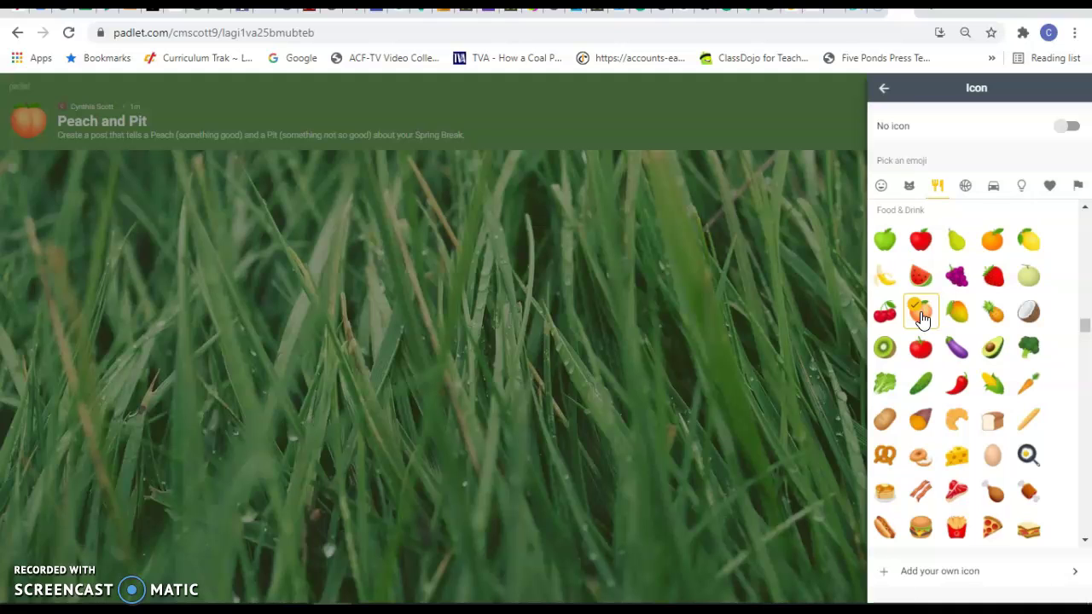
pyautogui.click(885, 90)
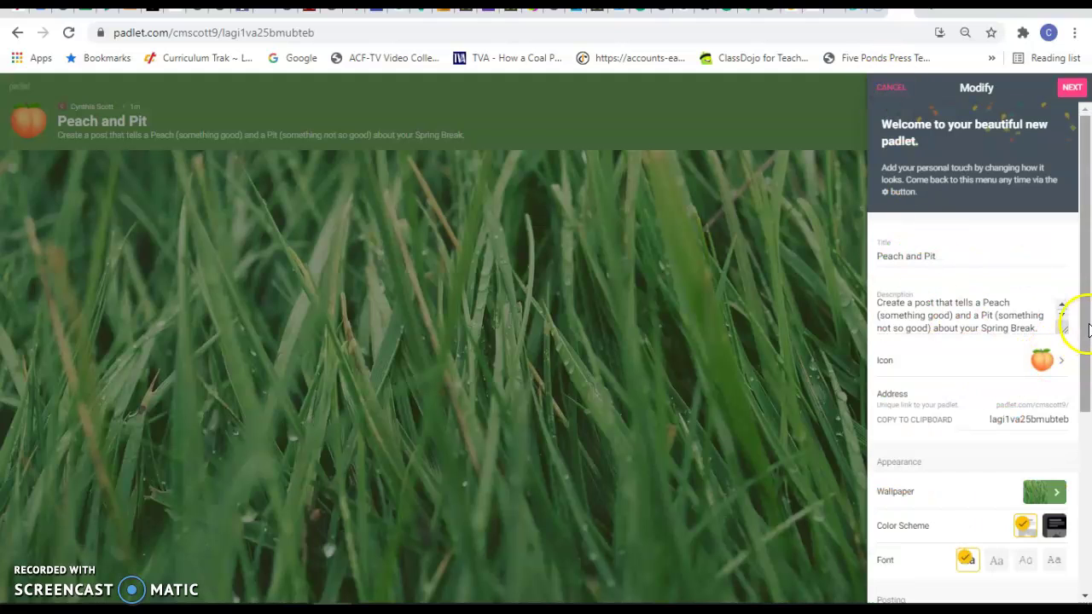
# - Change the padlet's wallpaper to the solid orange color and return to the Modify settings
pyautogui.moveTo(1085, 326); pyautogui.dragTo(1086, 422)
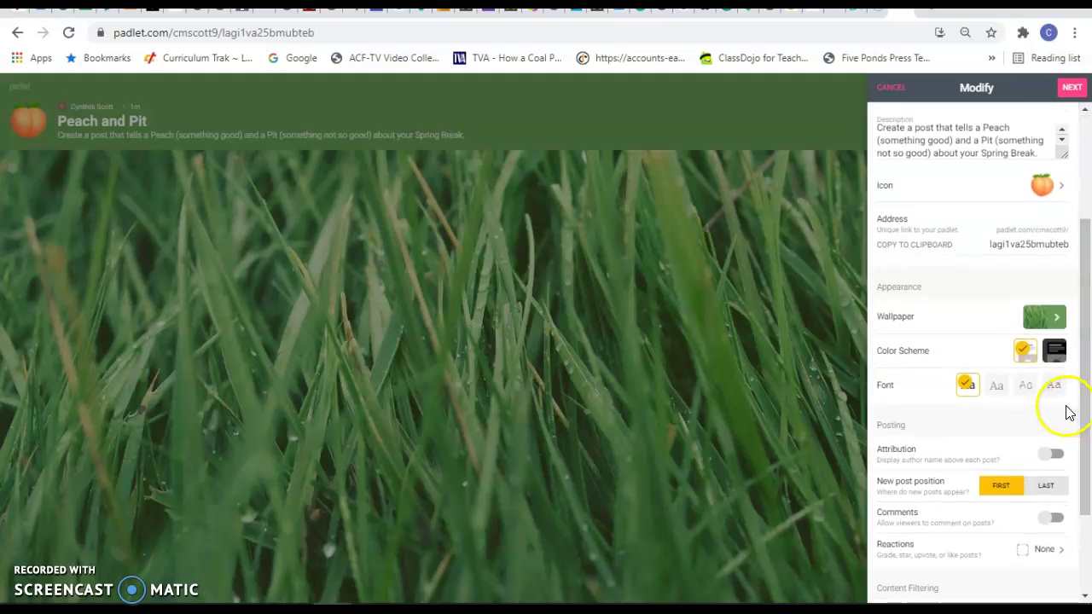
pyautogui.click(1056, 317)
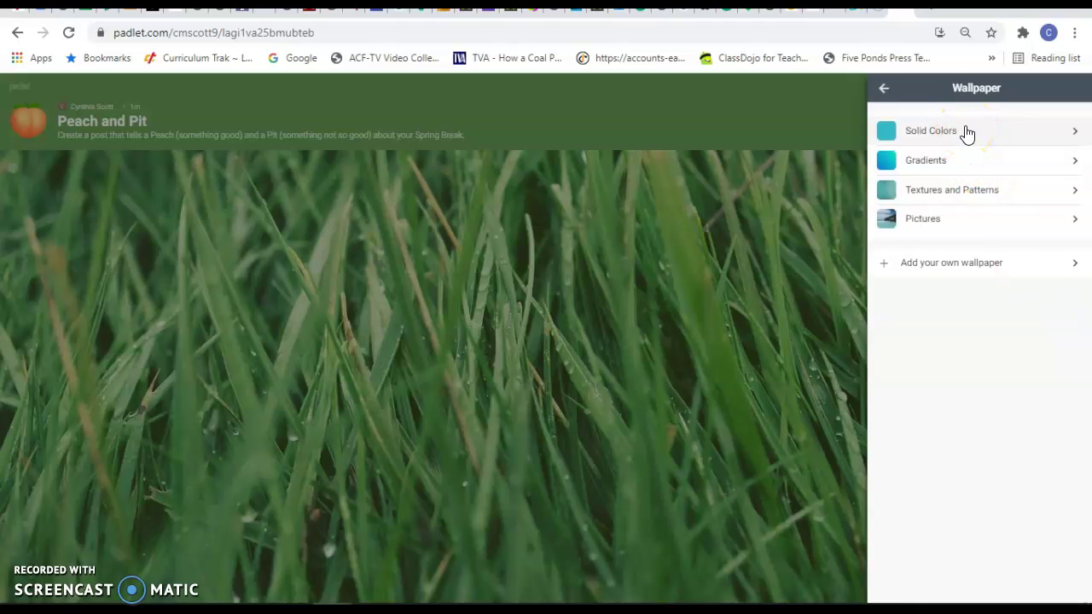
pyautogui.click(986, 193)
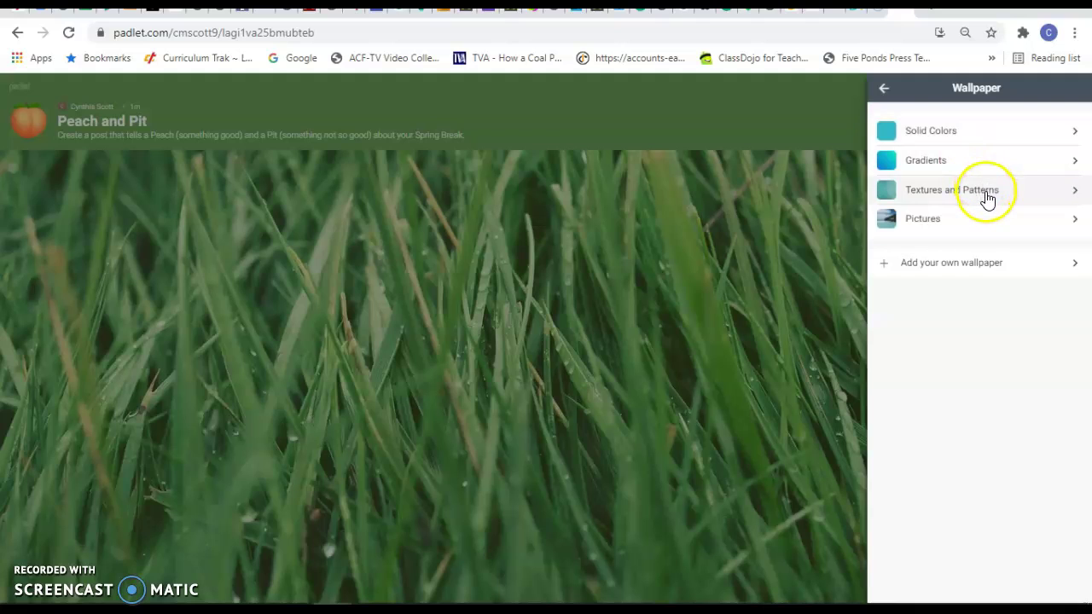
pyautogui.click(1074, 137)
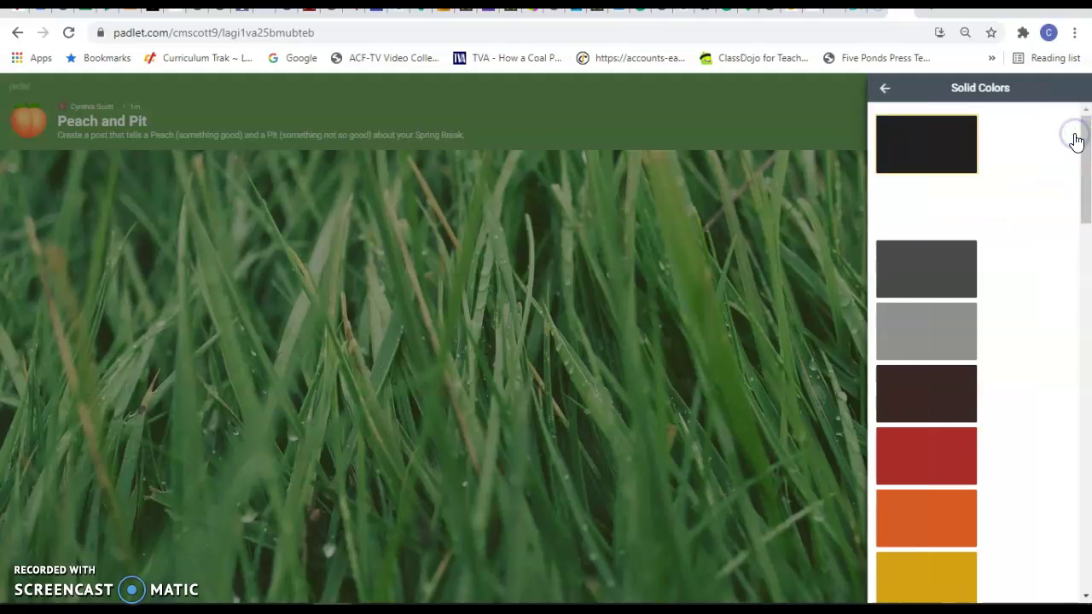
pyautogui.click(915, 529)
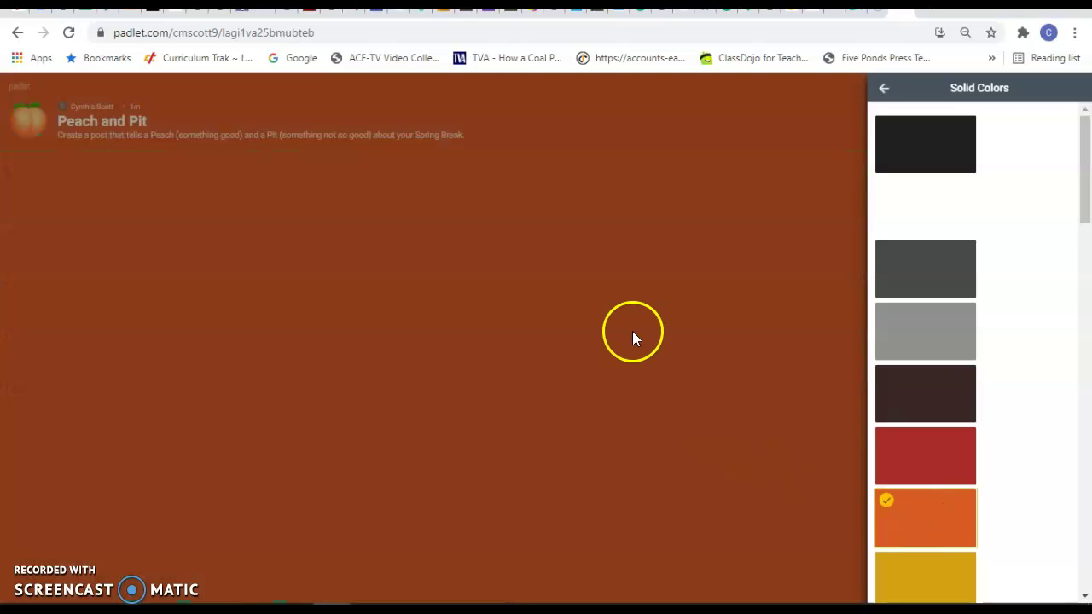
pyautogui.click(886, 89)
pyautogui.click(886, 89)
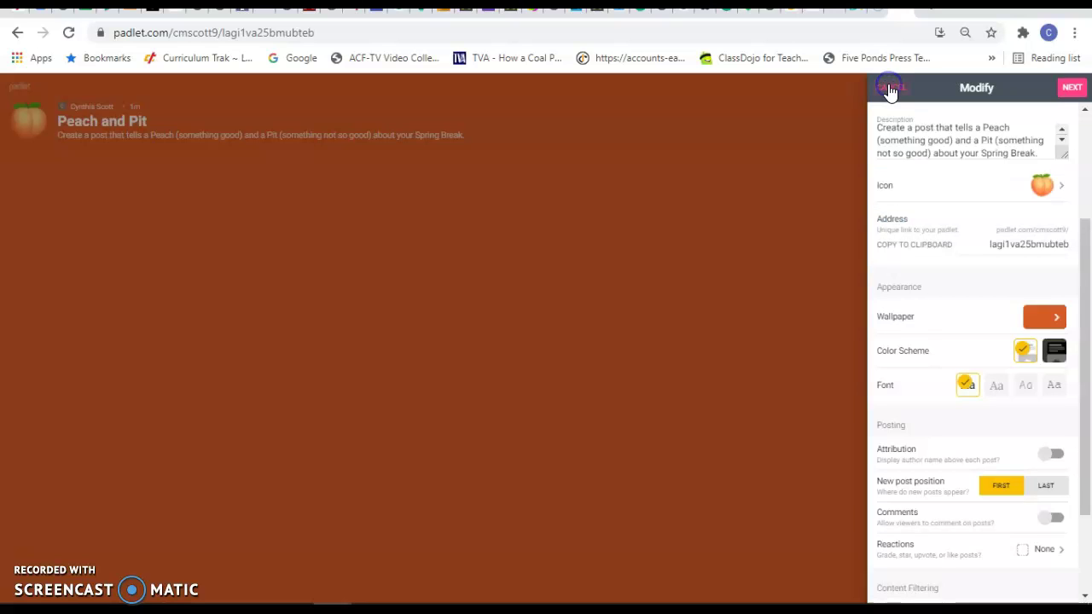
# - Allow viewers to comment on posts, and finish the padlet setup to start posting
pyautogui.moveTo(1084, 248); pyautogui.dragTo(1084, 305)
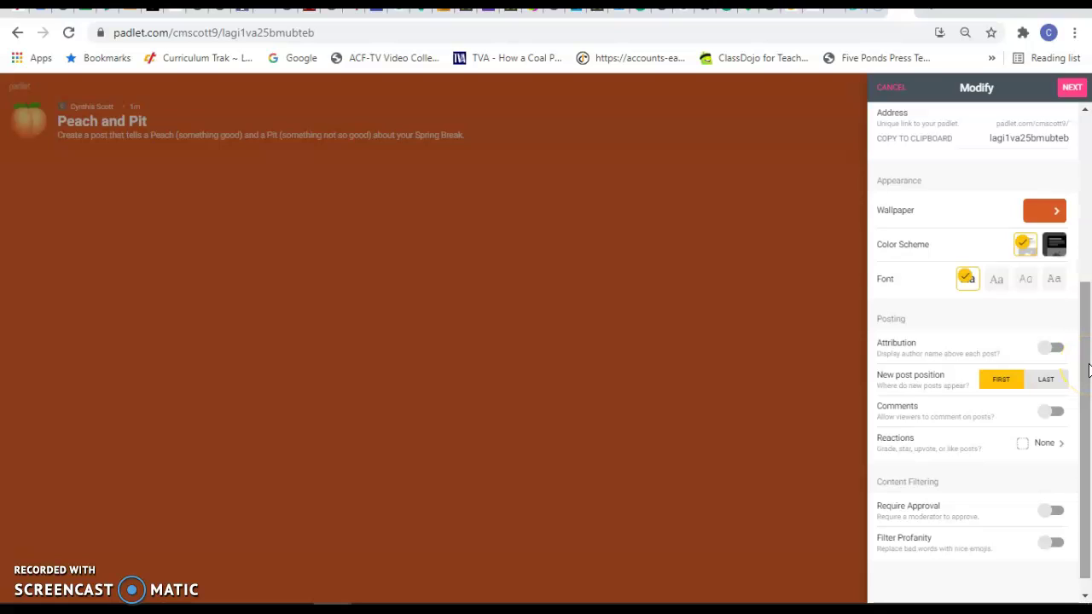
pyautogui.click(1053, 414)
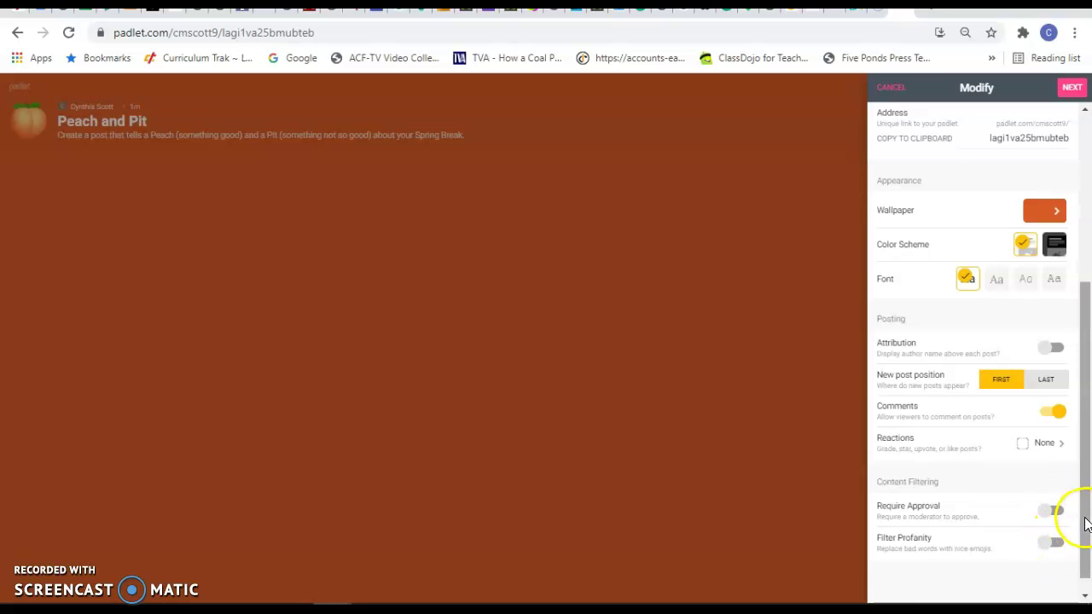
pyautogui.moveTo(1085, 521); pyautogui.dragTo(1084, 383)
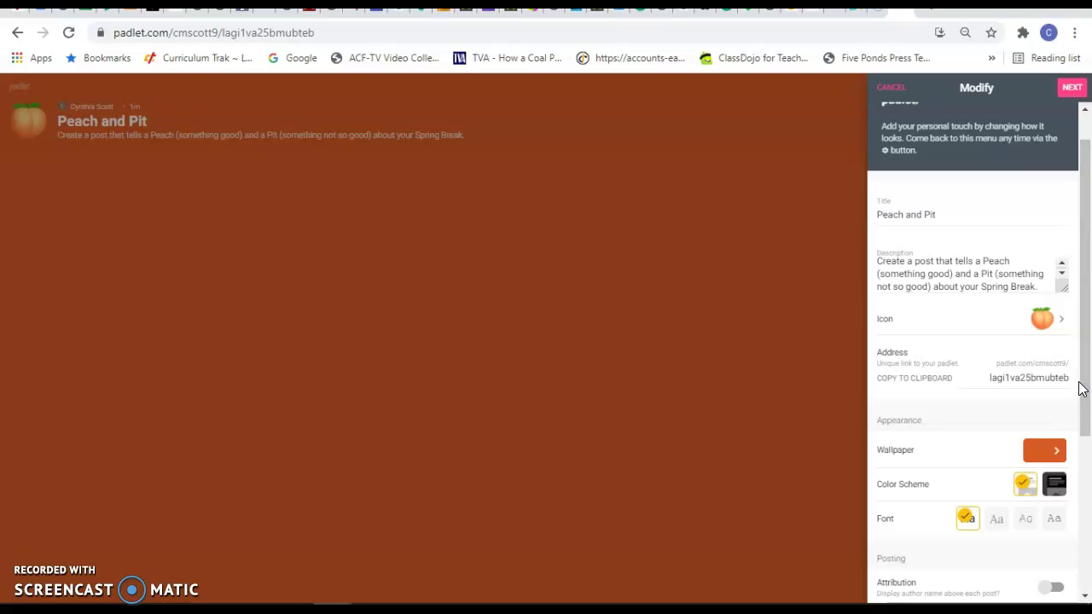
pyautogui.click(946, 386)
pyautogui.click(1073, 87)
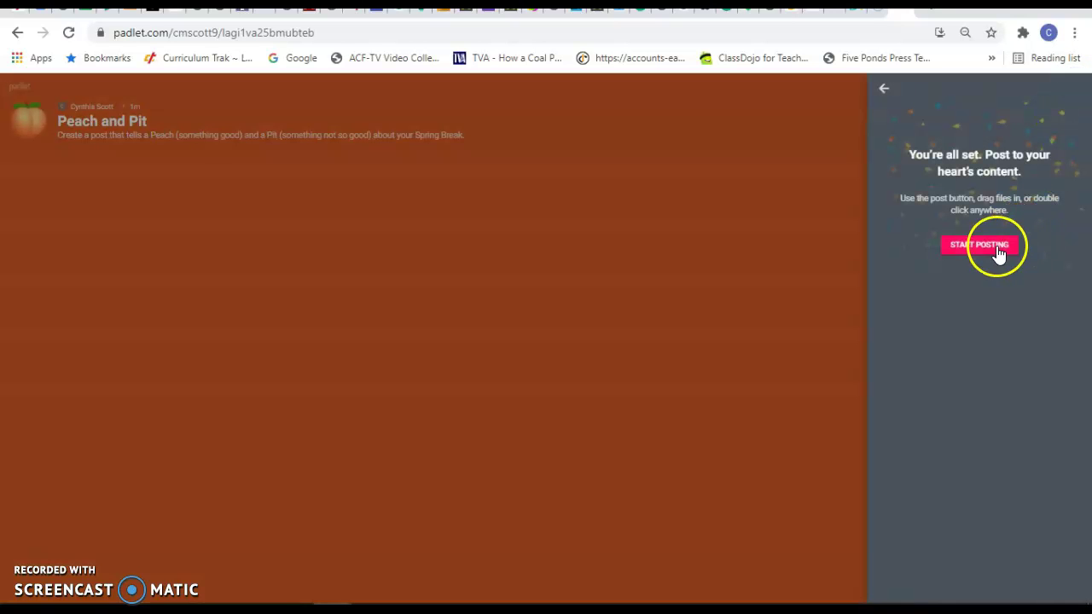
pyautogui.click(979, 246)
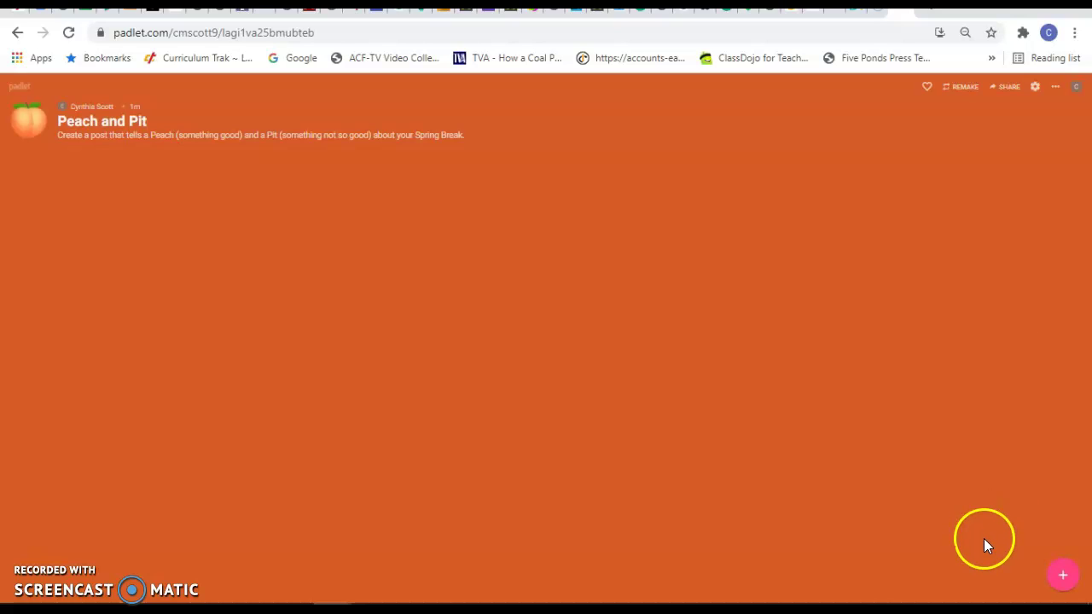
# - Add a new post to the wall and enter the teacher's name as its title
pyautogui.click(1065, 586)
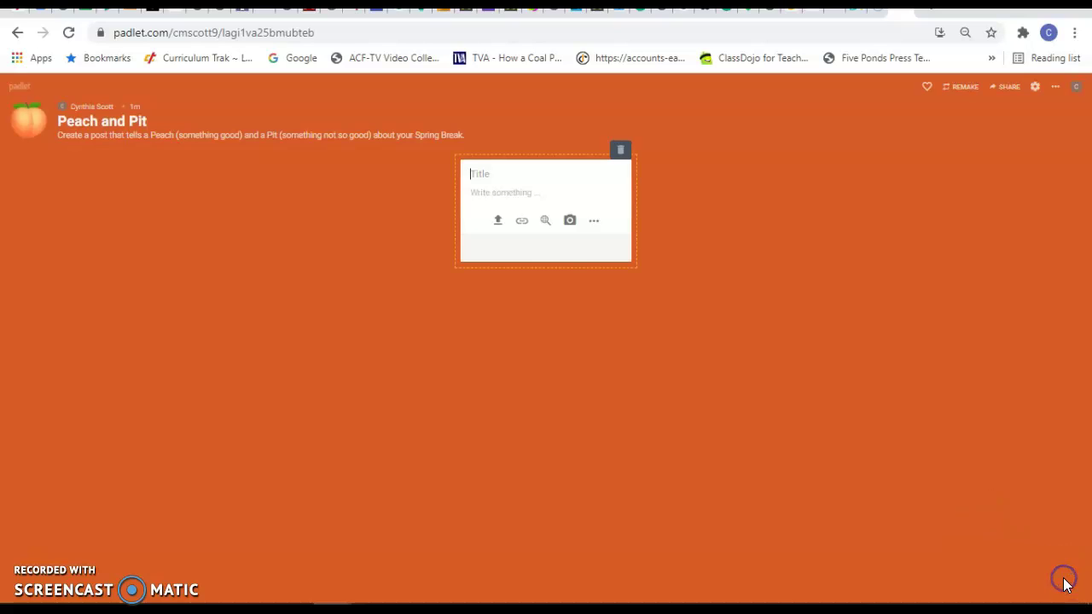
pyautogui.click(541, 177)
pyautogui.write('Mr')
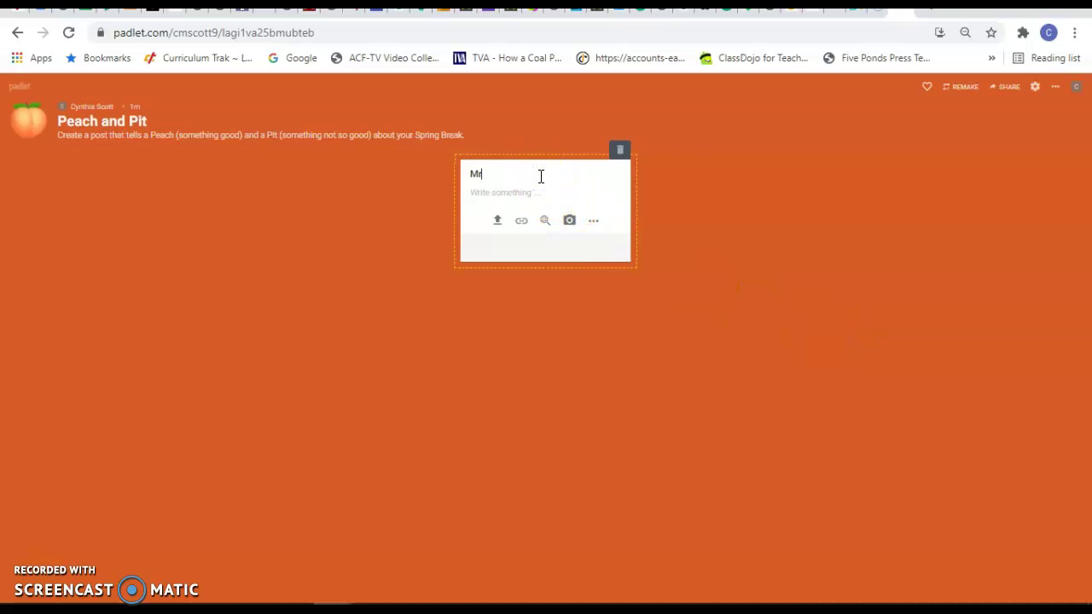
pyautogui.write('s. Scott')
# - Write "Peach - I was able to watch lots of March Madness basketball during Spring Break." in the post's body
pyautogui.click(526, 202)
pyautogui.click(526, 193)
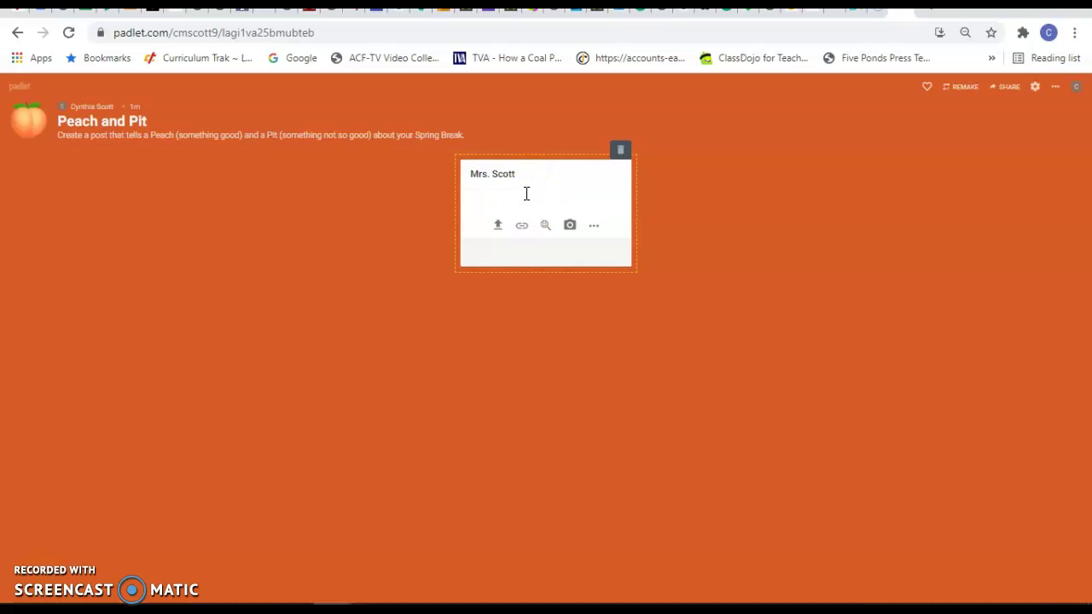
pyautogui.write('Peach')
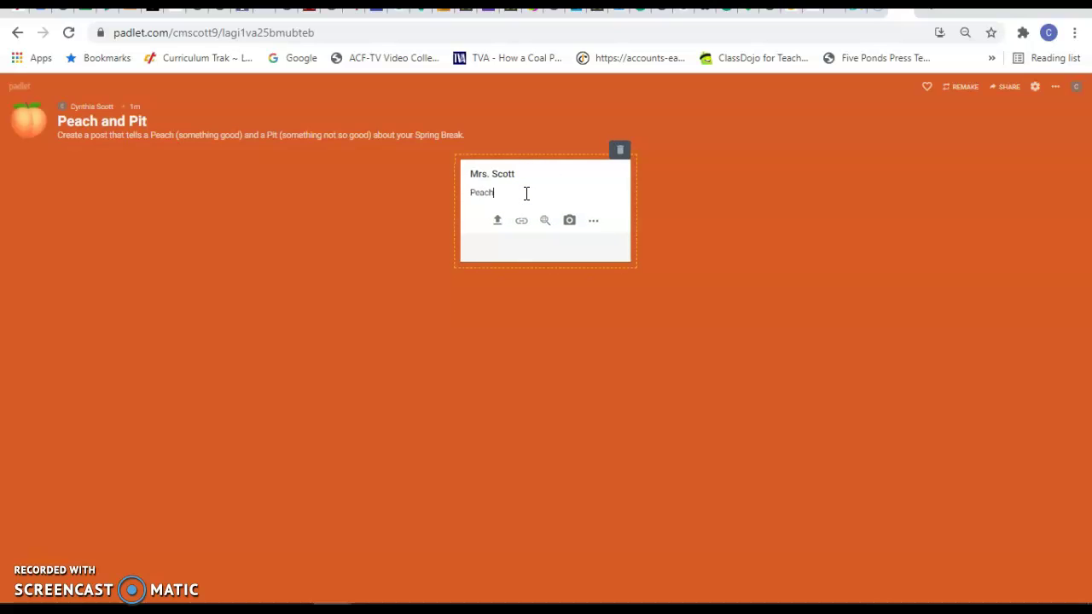
pyautogui.write(' - I was able to watch lots of March Madness basketball during S')
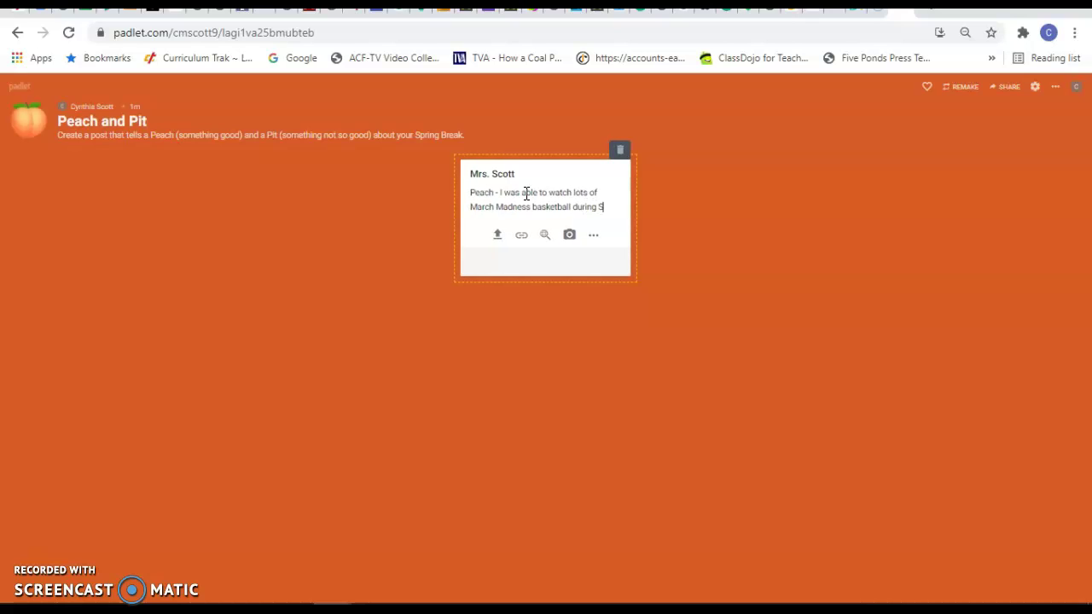
pyautogui.write('pring Break')
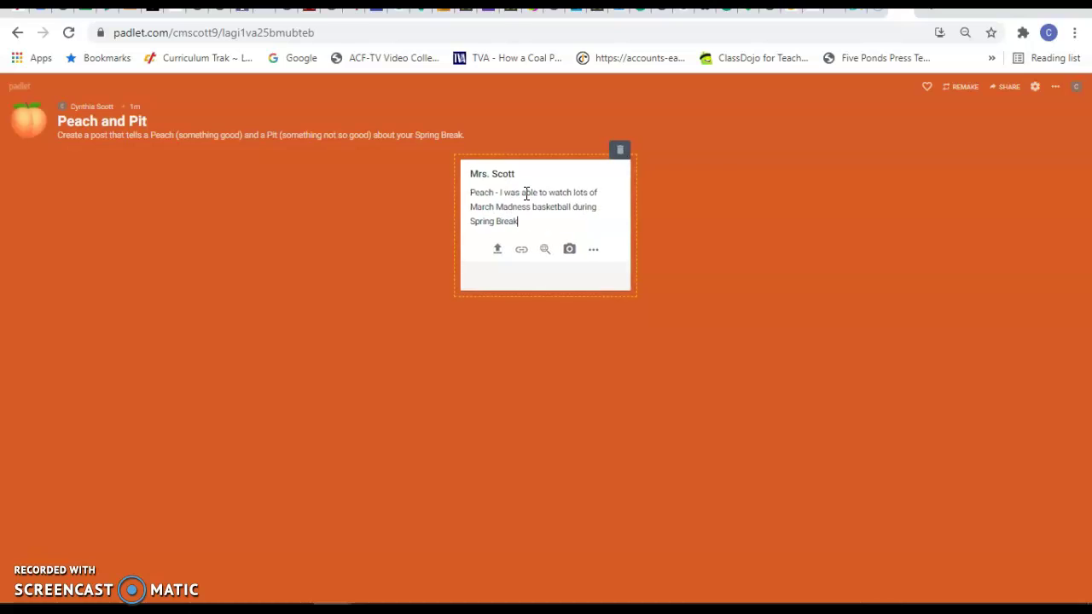
pyautogui.write('.')
# - Add the line "Pit - I didn't get to travel as much as I would have liked." to the post and publish it
pyautogui.press('Return')
pyautogui.write('Pit - ')
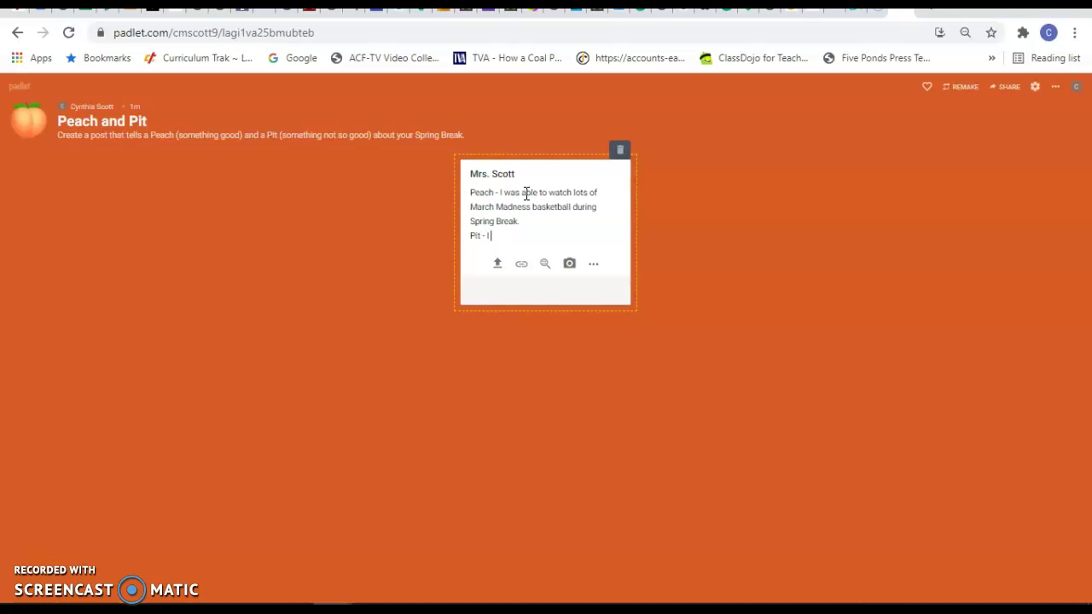
pyautogui.write("I didn't get")
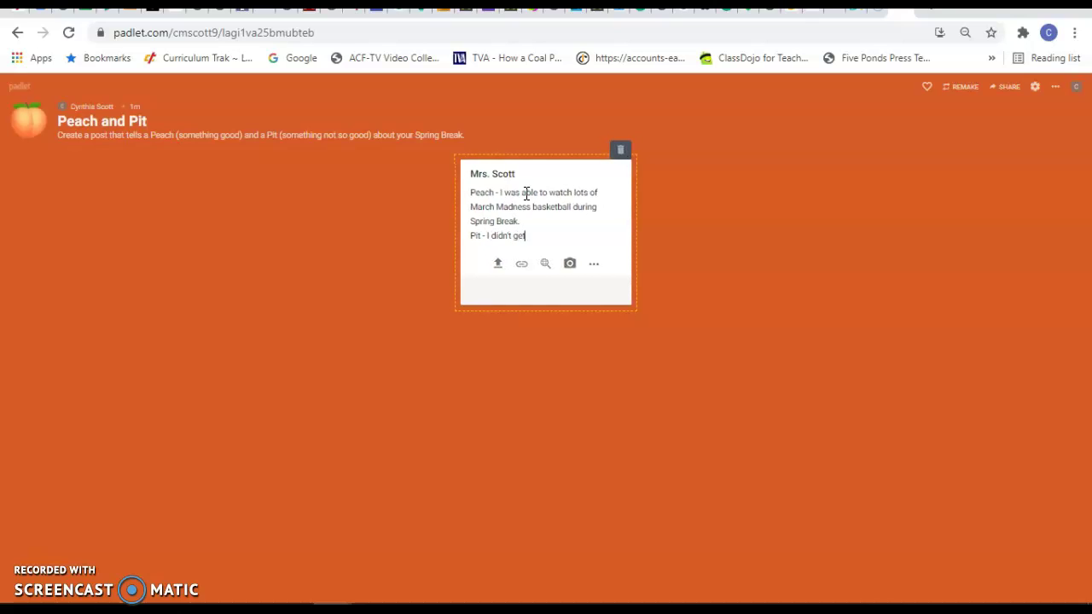
pyautogui.write(' to travel as mu')
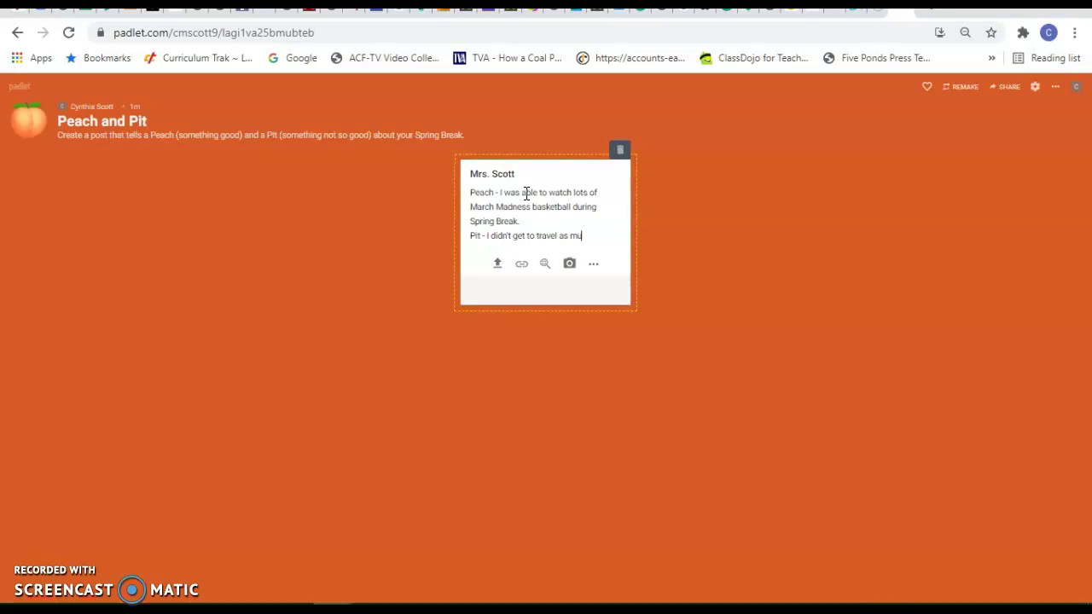
pyautogui.write('ch as I would')
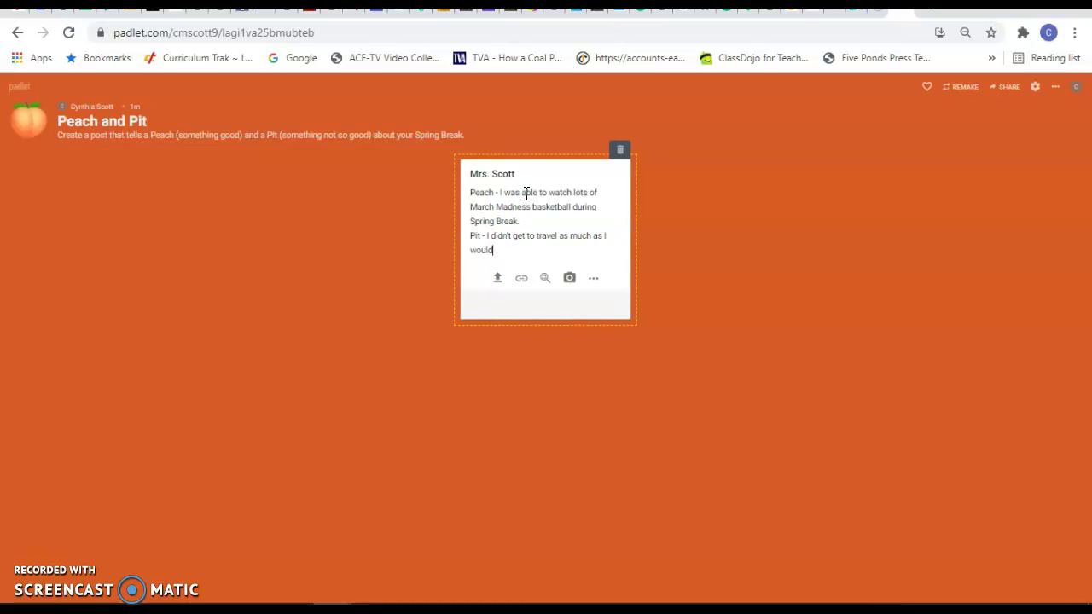
pyautogui.write(' have liked.')
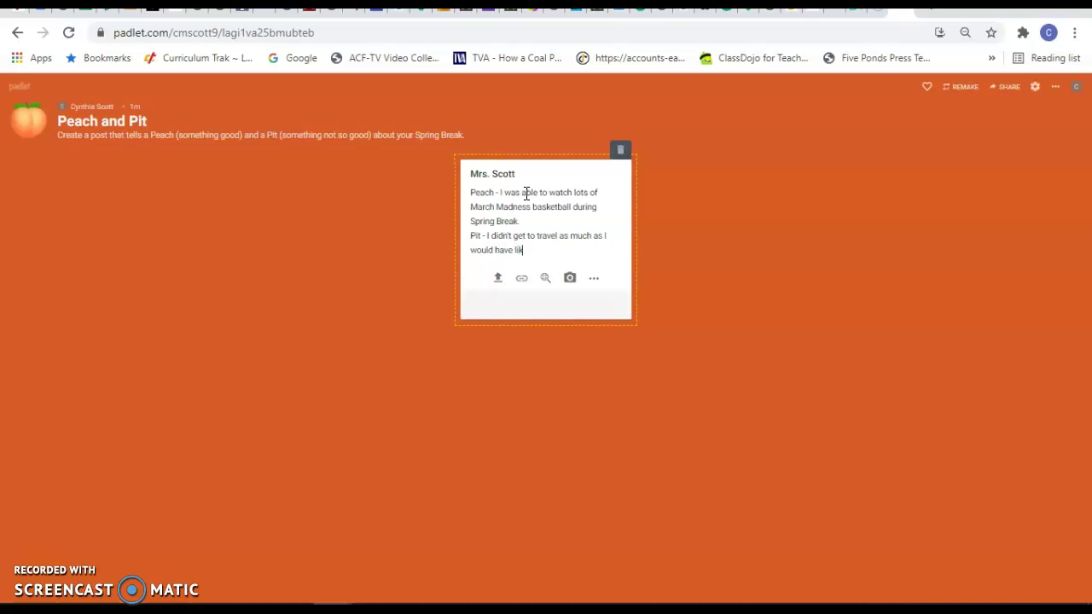
pyautogui.click(730, 290)
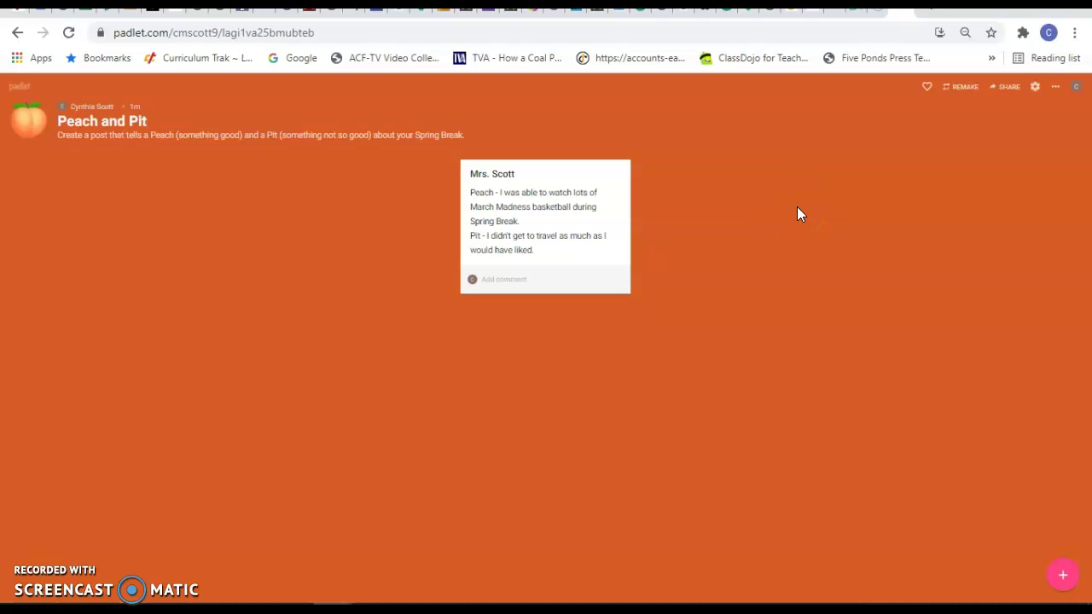
pyautogui.click(284, 271)
# - Return to the dashboard and create a new blank padlet with the Shelf layout
pyautogui.click(18, 89)
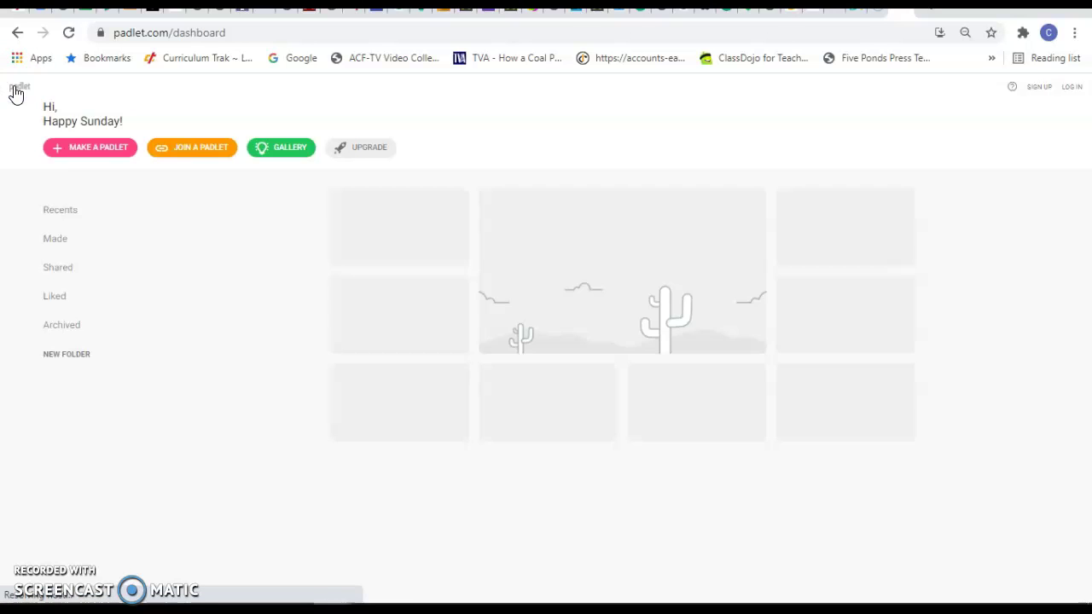
pyautogui.click(109, 148)
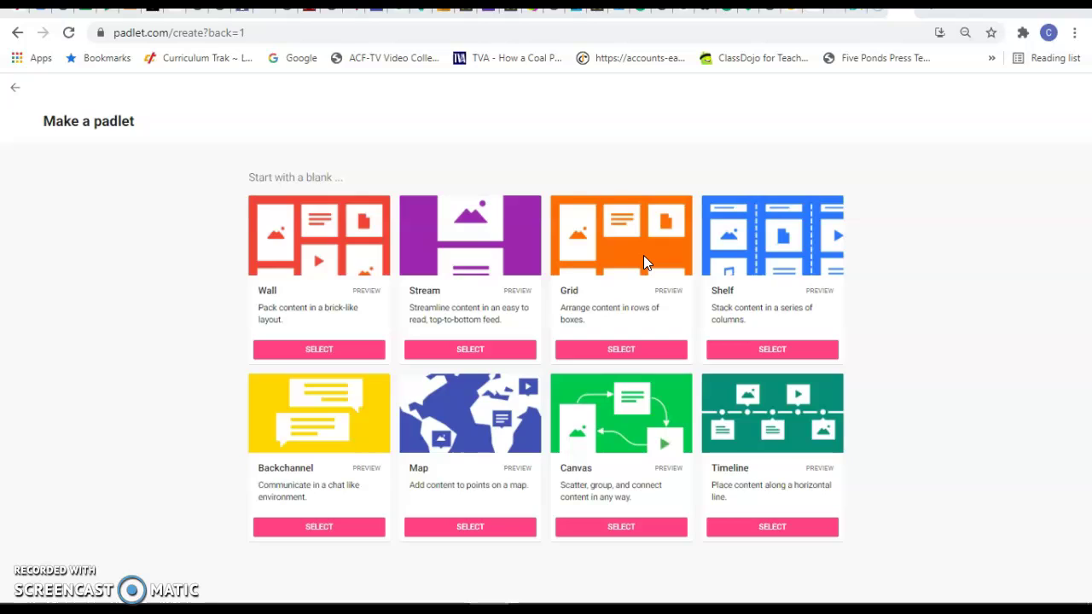
pyautogui.click(769, 351)
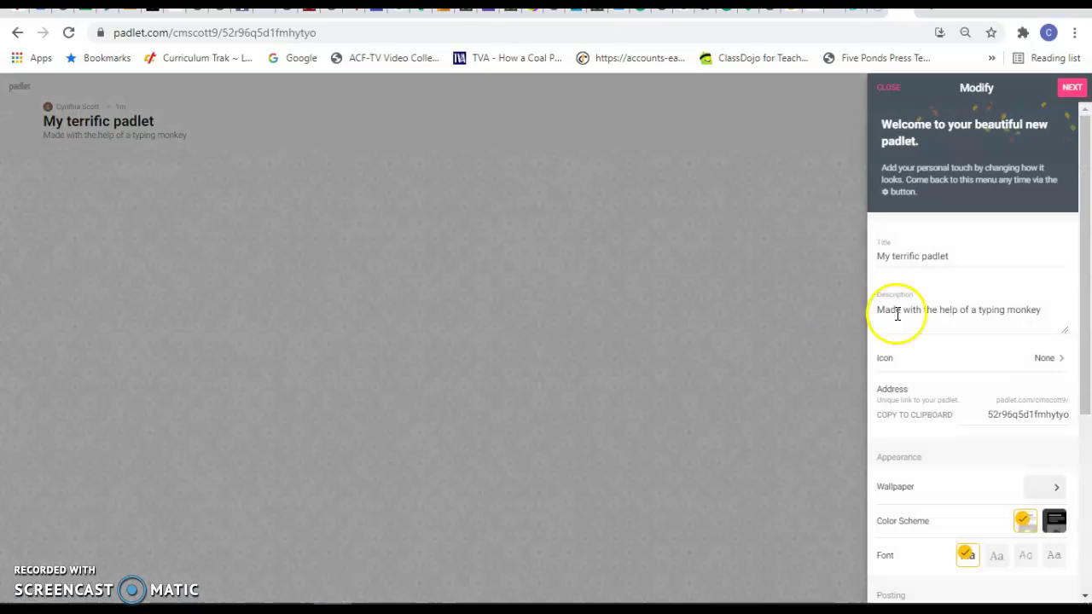
# - Replace the new shelf's title with "Nouns, Verbs, and Adjectives"
pyautogui.click(976, 256)
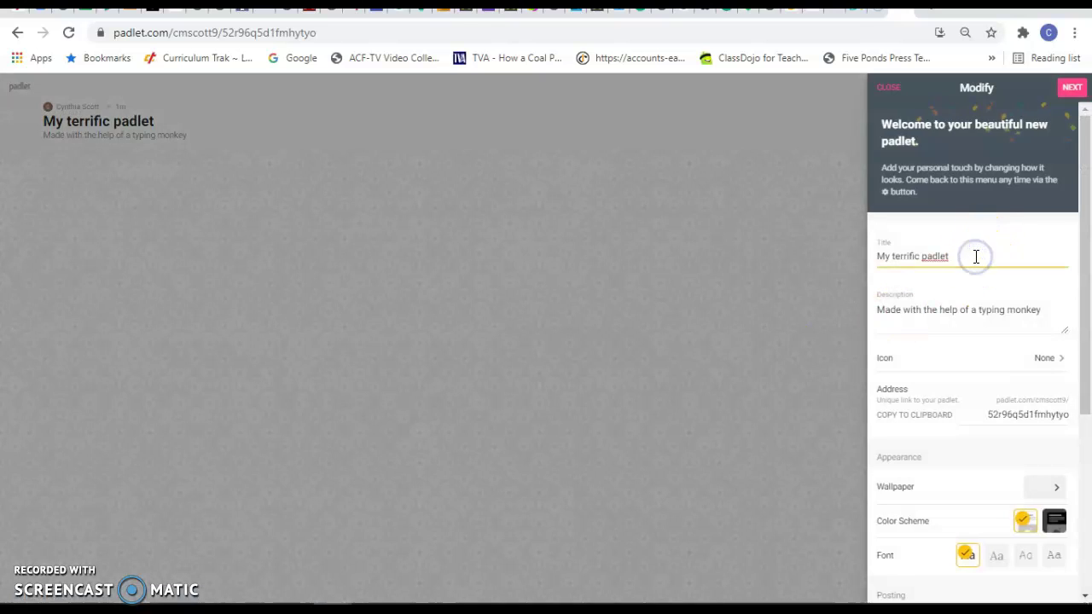
pyautogui.press('BackSpace')
pyautogui.press('BackSpace')
pyautogui.press('BackSpace')
pyautogui.press('BackSpace')
pyautogui.press('BackSpace')
pyautogui.press('BackSpace')
pyautogui.press('BackSpace')
pyautogui.press('BackSpace')
pyautogui.press('BackSpace')
pyautogui.press('BackSpace')
pyautogui.press('BackSpace')
pyautogui.press('BackSpace')
pyautogui.press('BackSpace')
pyautogui.press('BackSpace')
pyautogui.press('BackSpace')
pyautogui.press('BackSpace')
pyautogui.press('BackSpace')
pyautogui.press('BackSpace')
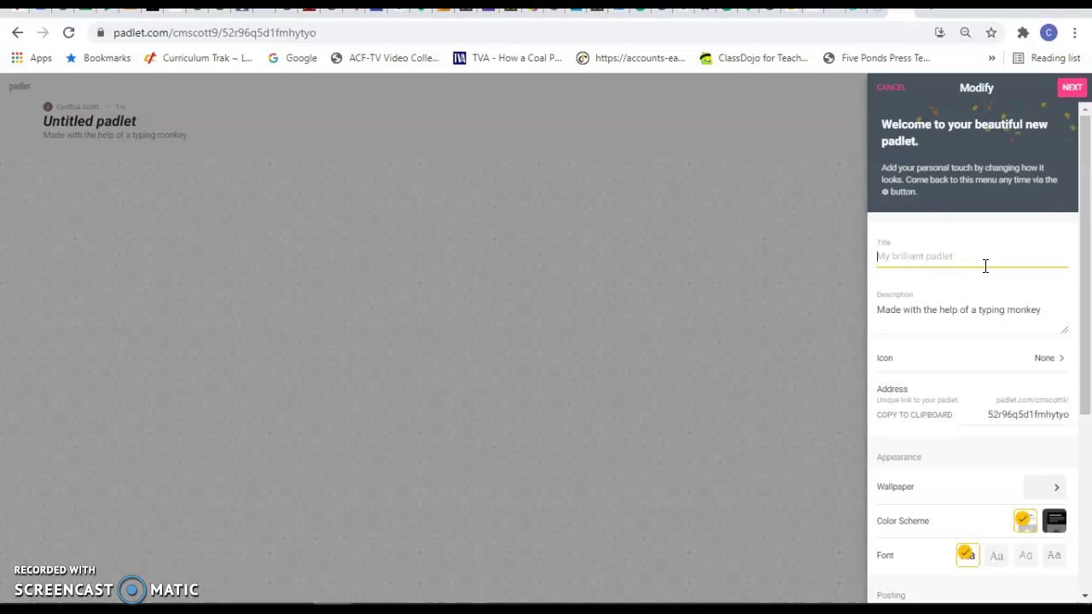
pyautogui.write('Nouns, B')
pyautogui.press('BackSpace')
pyautogui.write('Verbs,')
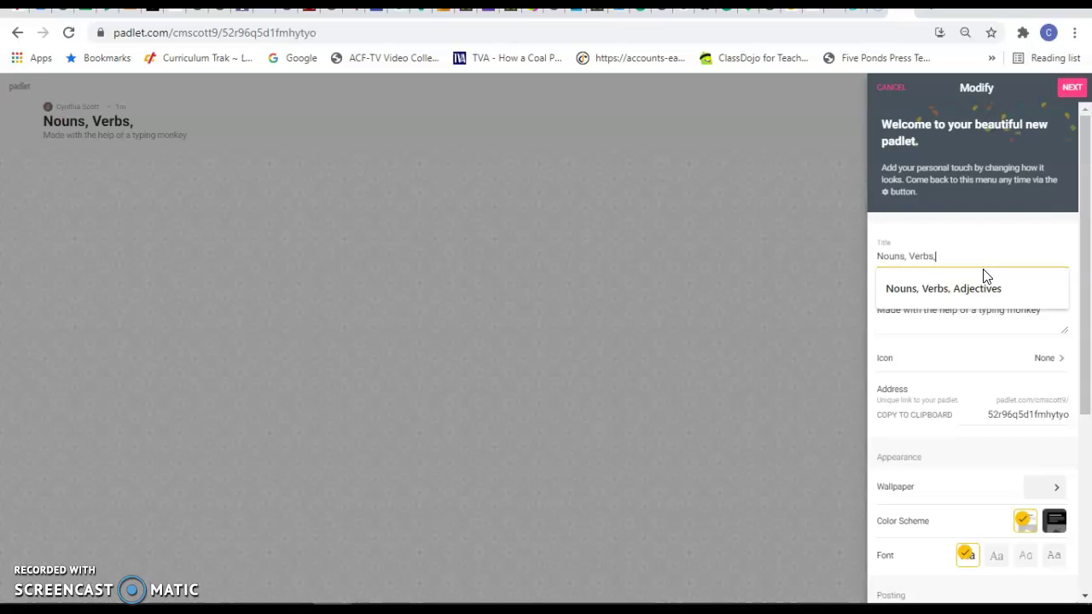
pyautogui.write(' and Adj')
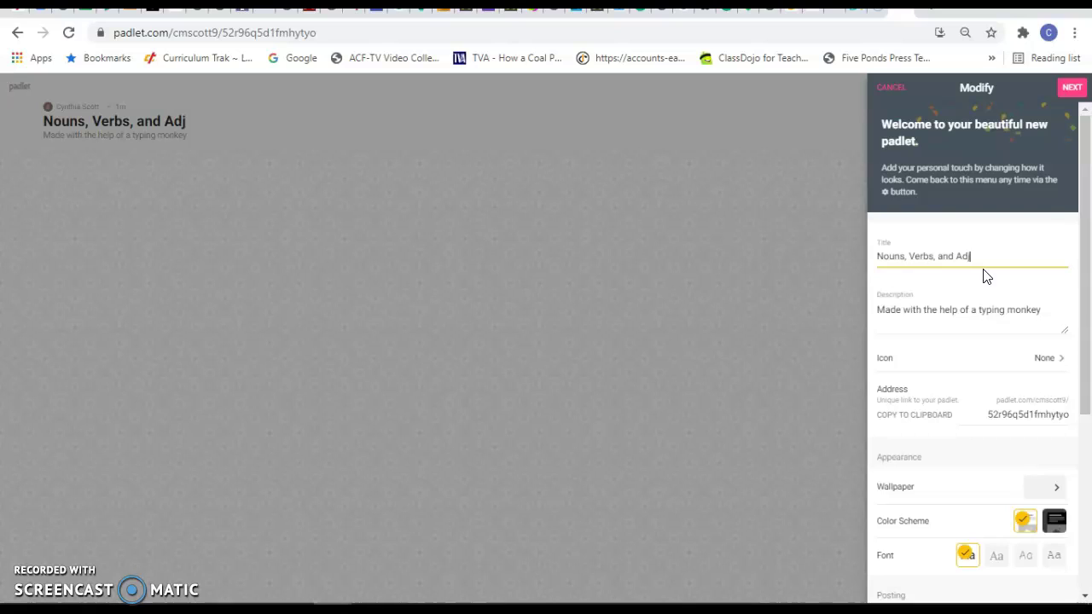
pyautogui.write('ectives')
# - Set the description to "Create posts under each heading to show the appropriate part of speech." and finish the setup to start posting
pyautogui.click(1050, 310)
pyautogui.press('BackSpace')
pyautogui.press('BackSpace')
pyautogui.press('BackSpace')
pyautogui.press('BackSpace')
pyautogui.press('BackSpace')
pyautogui.press('BackSpace')
pyautogui.press('BackSpace')
pyautogui.press('BackSpace')
pyautogui.press('BackSpace')
pyautogui.press('BackSpace')
pyautogui.press('BackSpace')
pyautogui.press('BackSpace')
pyautogui.press('BackSpace')
pyautogui.press('BackSpace')
pyautogui.press('BackSpace')
pyautogui.press('BackSpace')
pyautogui.press('BackSpace')
pyautogui.press('BackSpace')
pyautogui.press('BackSpace')
pyautogui.press('BackSpace')
pyautogui.press('BackSpace')
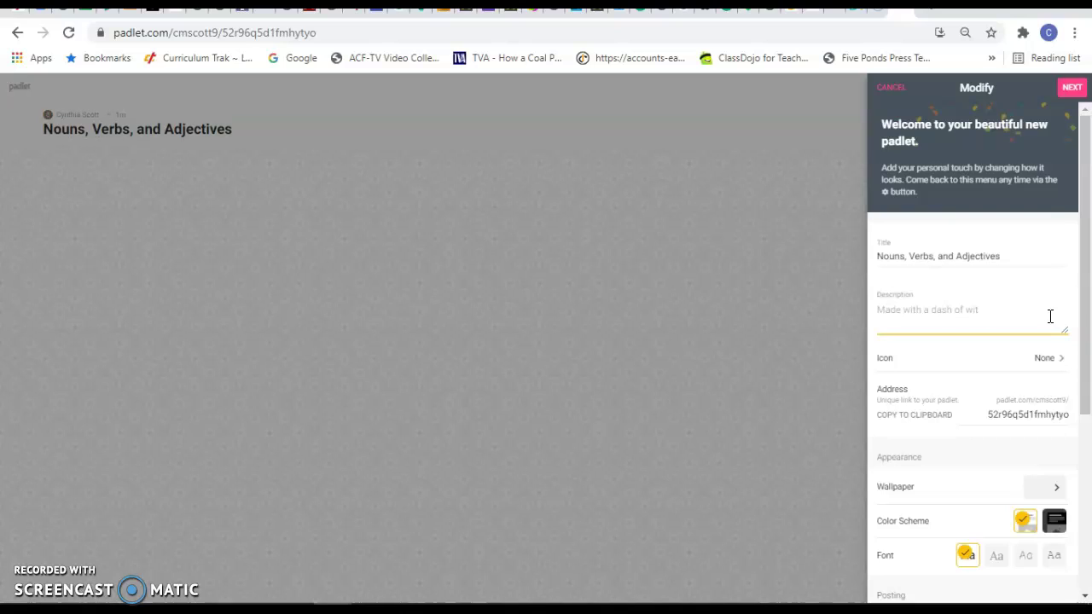
pyautogui.write('Create posts under ')
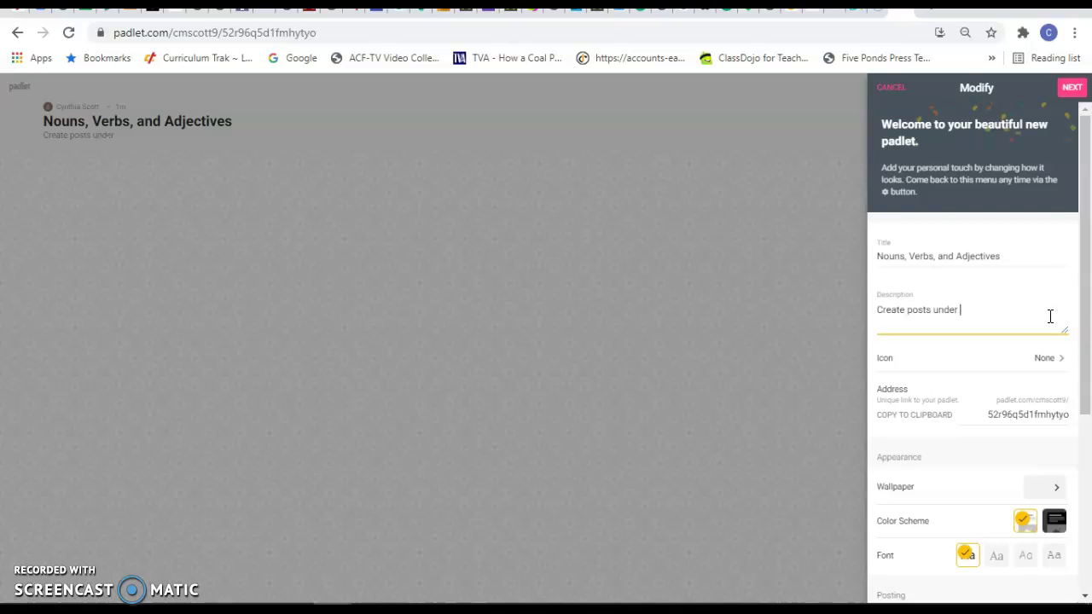
pyautogui.write('each heading to show the appropriat')
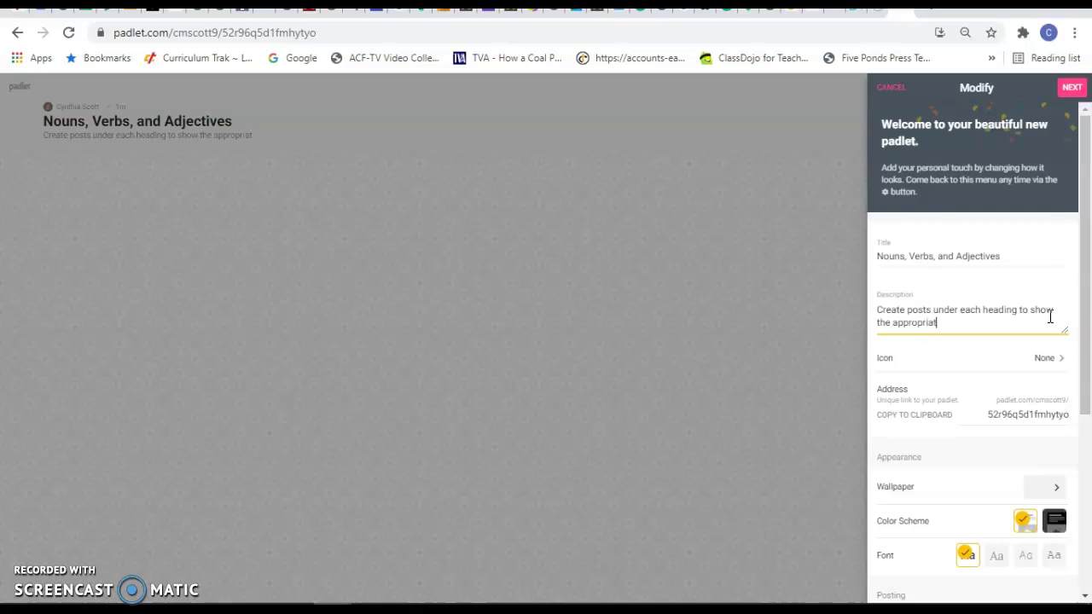
pyautogui.write('e part of speech.')
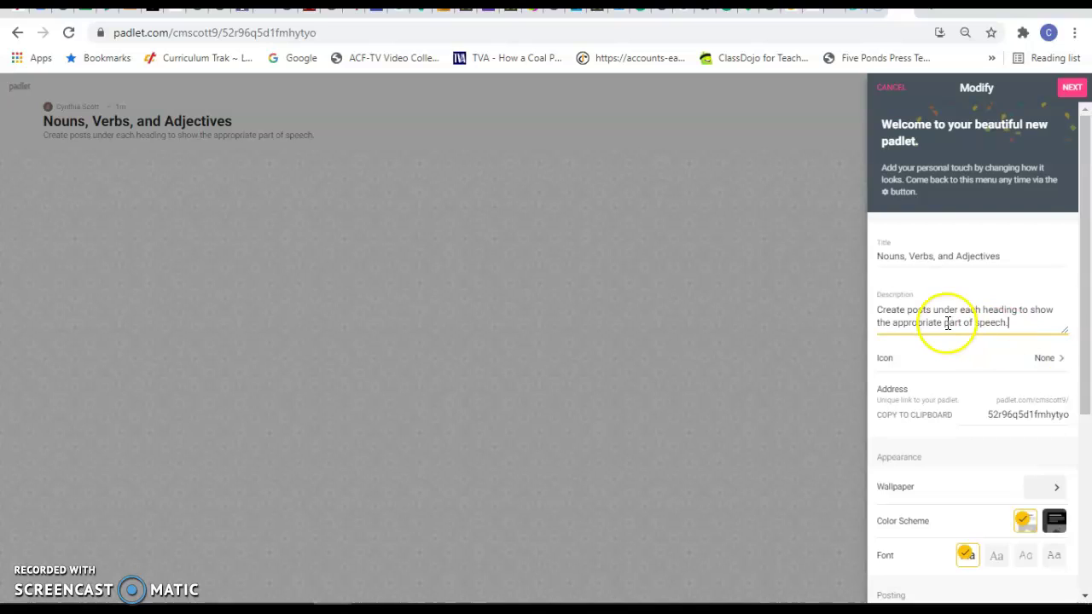
pyautogui.click(1070, 88)
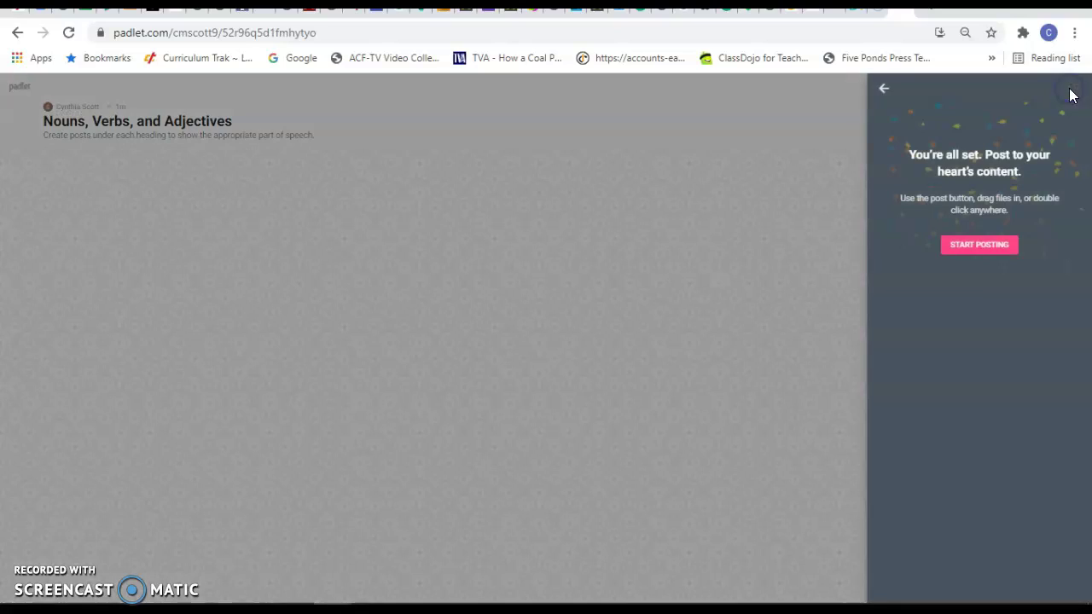
pyautogui.click(972, 244)
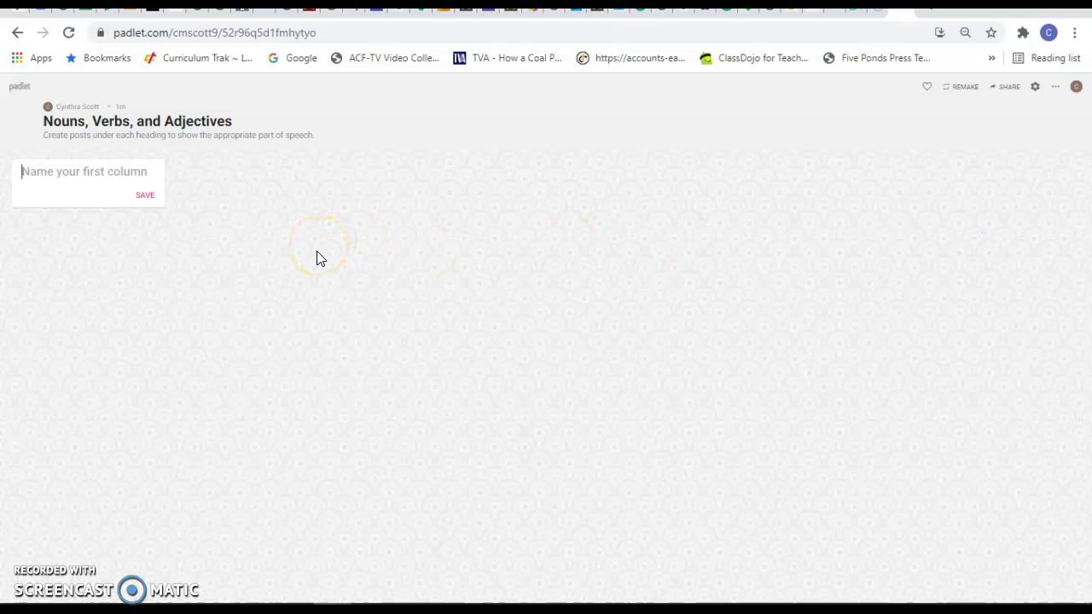
# - Name the shelf's first column "Nouns" and save it
pyautogui.click(114, 171)
pyautogui.write('Ver')
pyautogui.press('BackSpace')
pyautogui.press('BackSpace')
pyautogui.press('BackSpace')
pyautogui.write('Nouns')
pyautogui.click(142, 197)
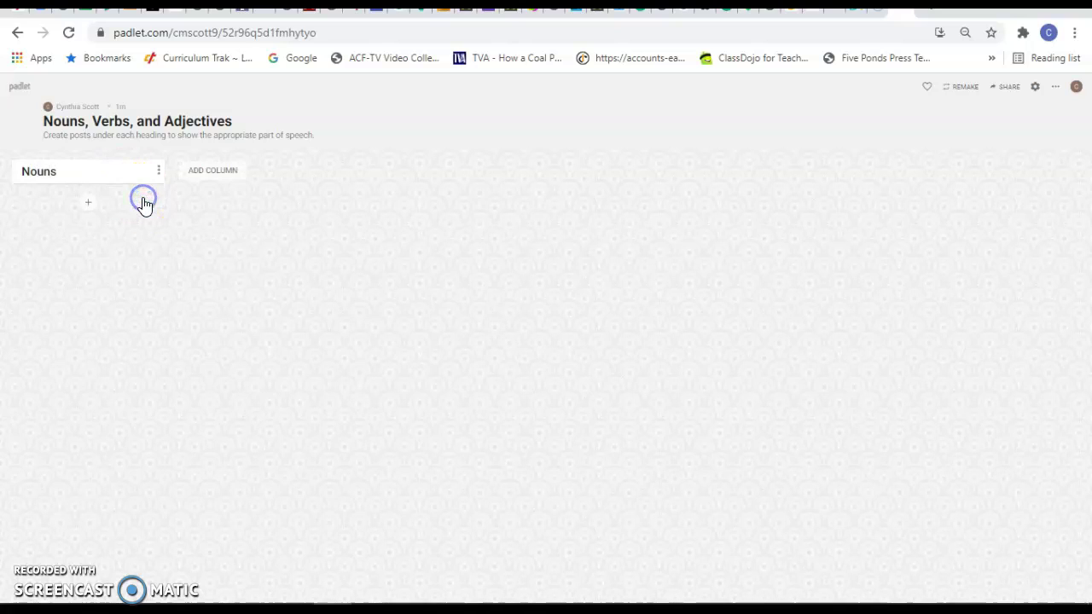
# - Add two more columns to the shelf, named "Verbs" and "Adjectives"
pyautogui.click(226, 171)
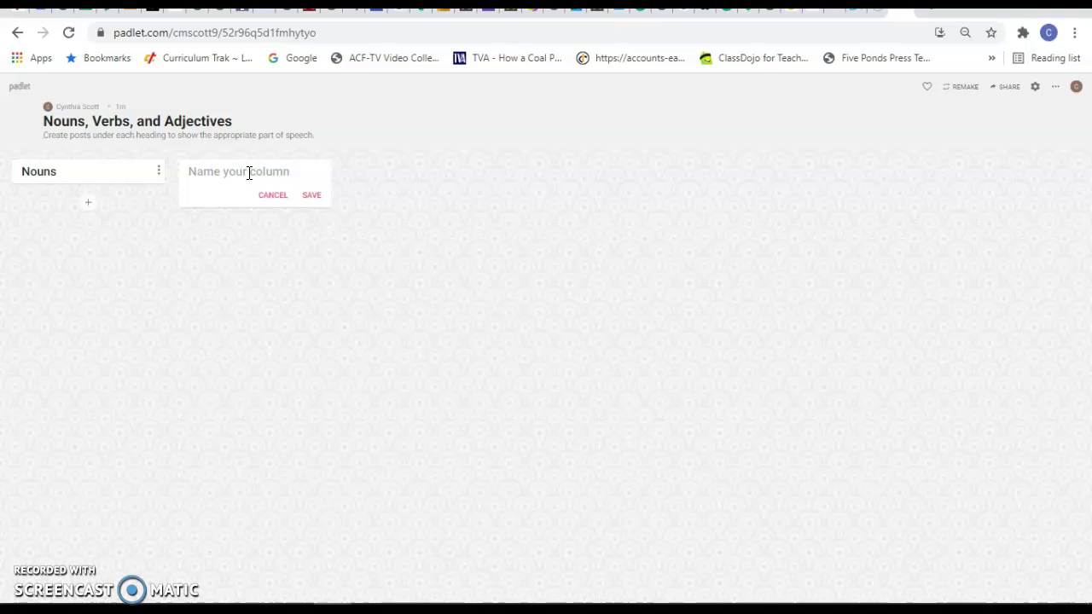
pyautogui.write('Verbs')
pyautogui.click(310, 196)
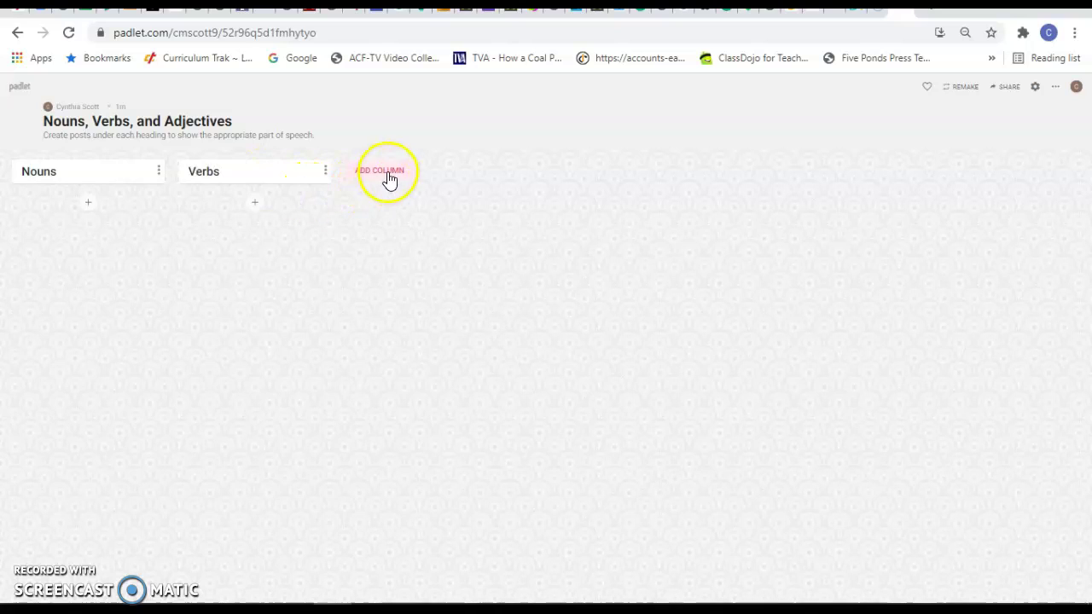
pyautogui.click(388, 175)
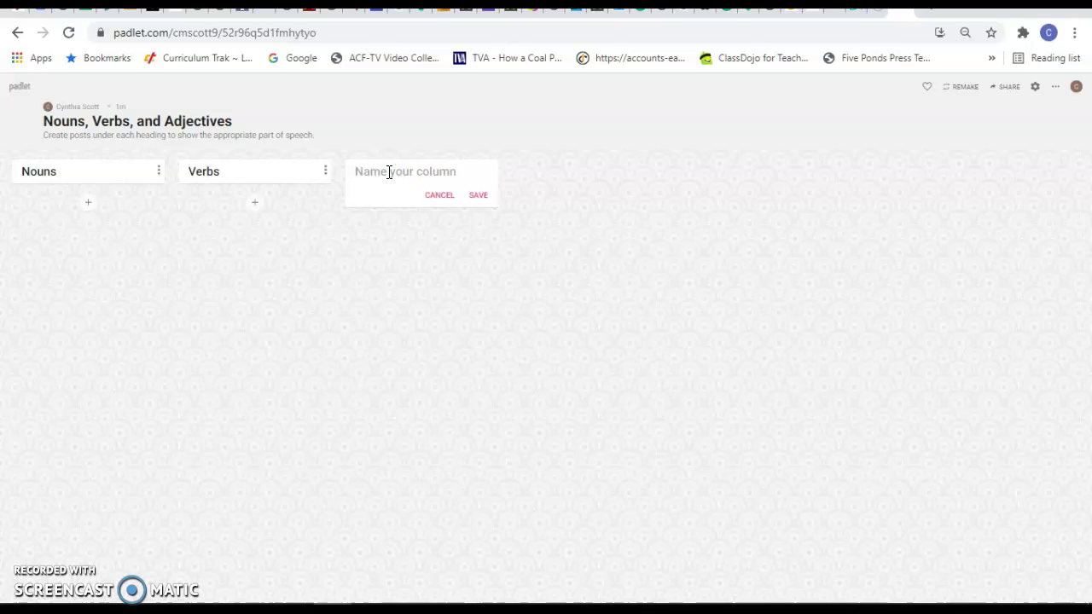
pyautogui.write('Adjectives')
pyautogui.click(470, 195)
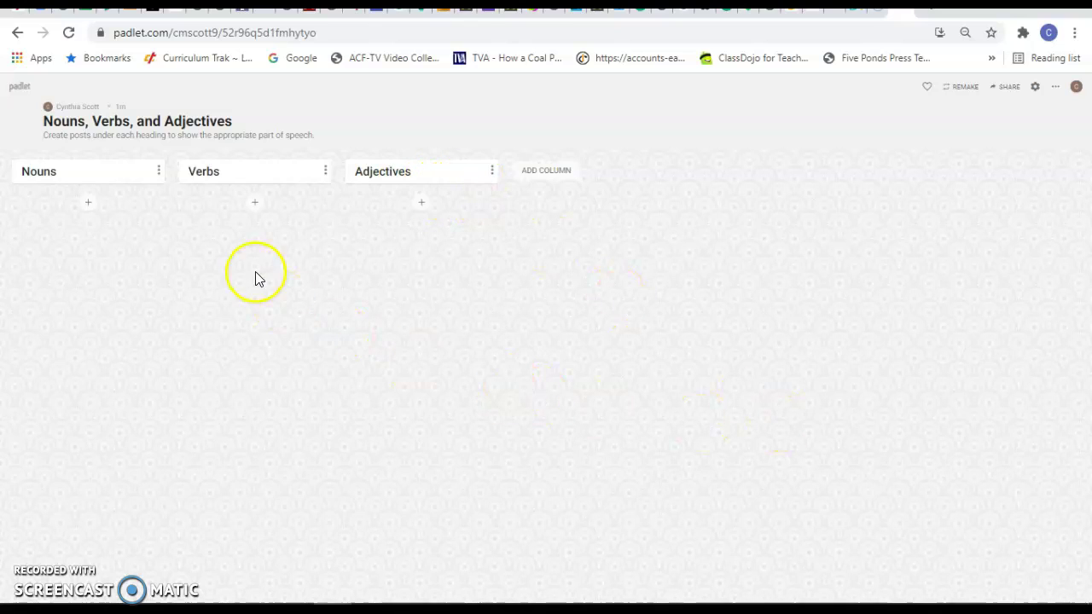
# - Add a post titled "Running" to the Verbs column
pyautogui.click(256, 207)
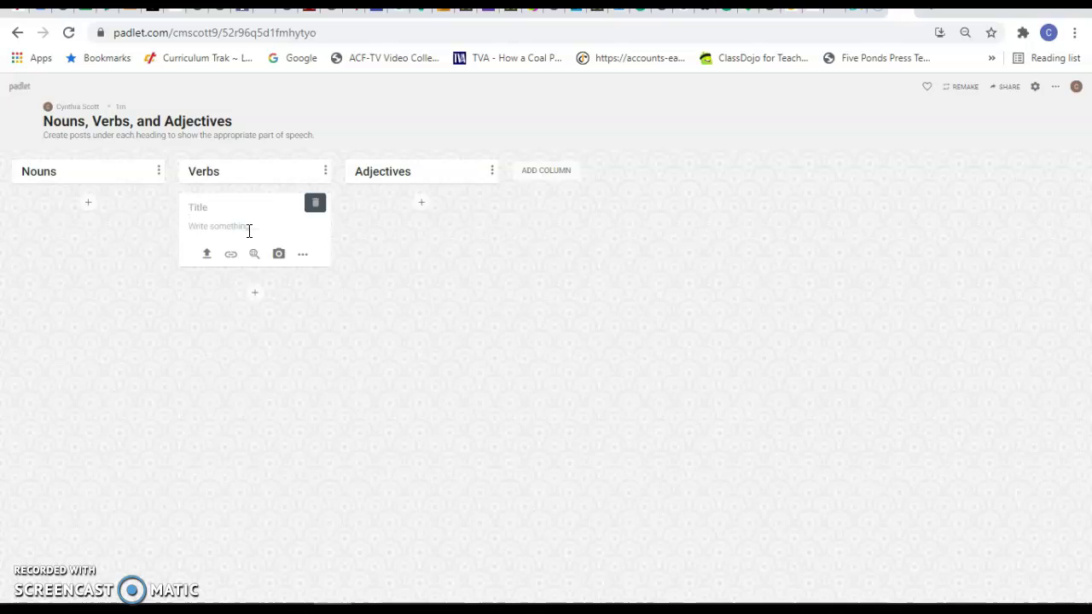
pyautogui.write('Running')
pyautogui.click(449, 263)
# - Add two posts titled "green" and "pretty" to the Adjectives column
pyautogui.click(421, 203)
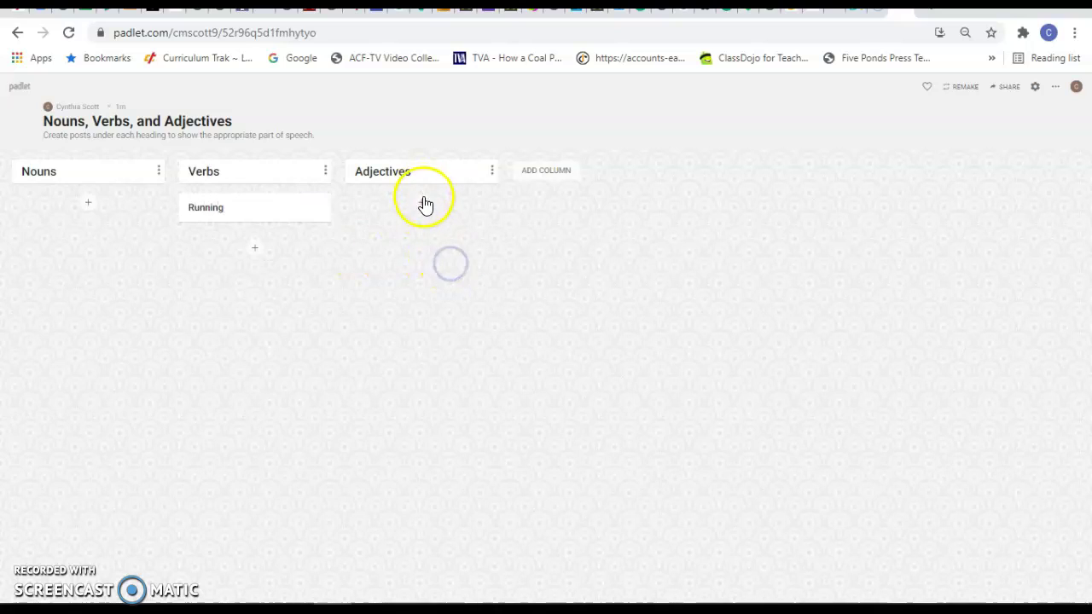
pyautogui.write('green')
pyautogui.click(421, 293)
pyautogui.click(420, 336)
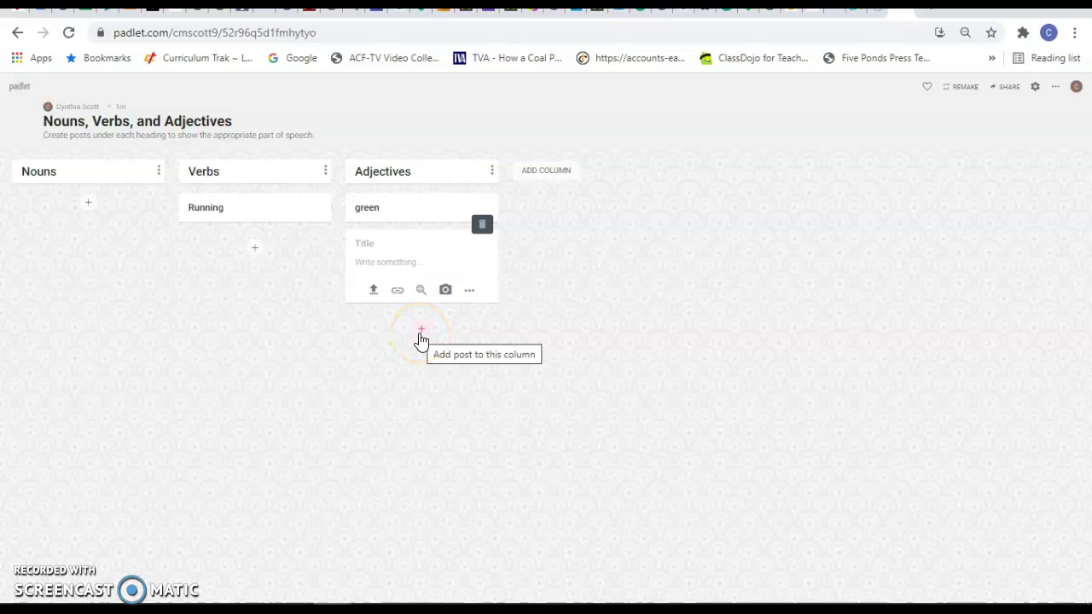
pyautogui.write('pretty')
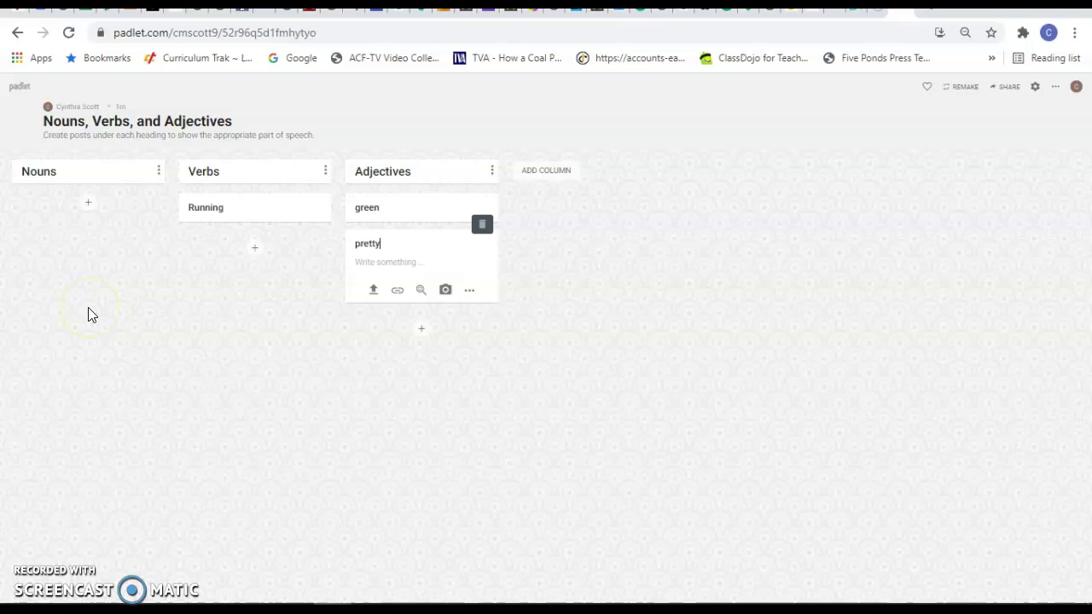
pyautogui.click(153, 260)
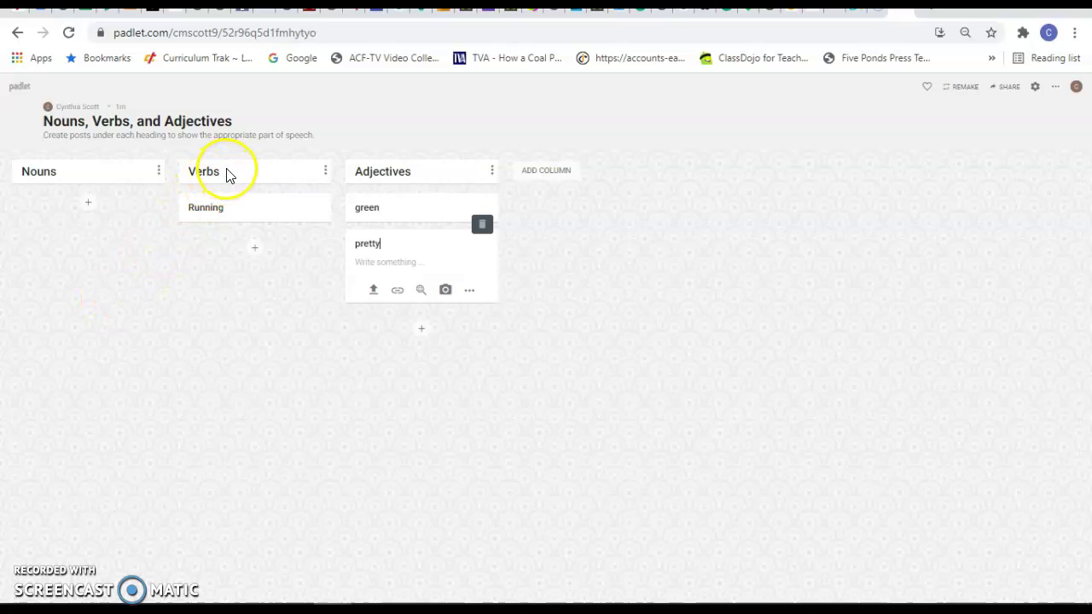
pyautogui.click(230, 308)
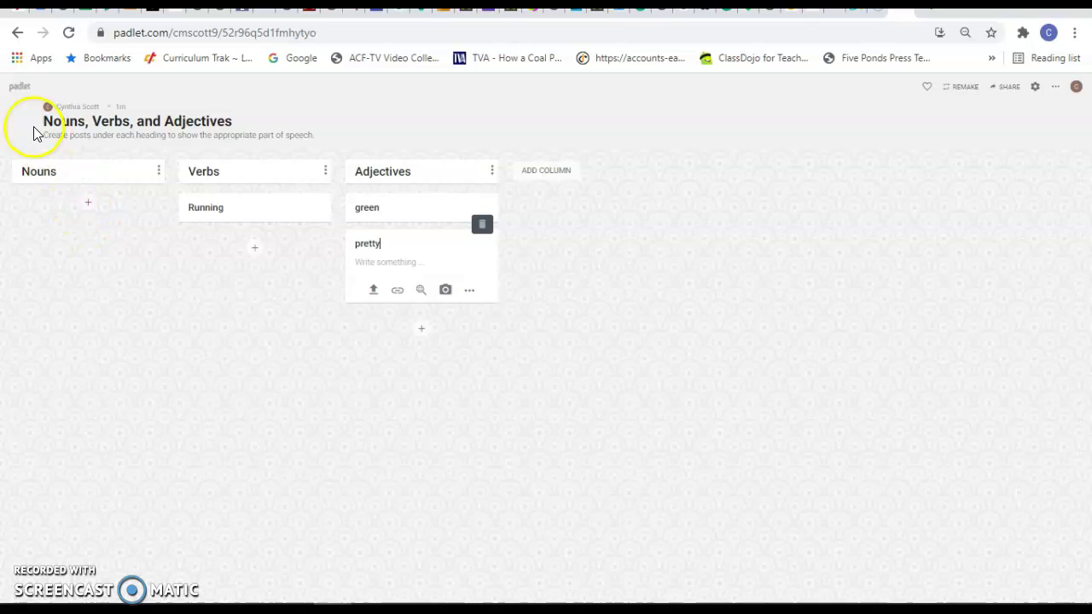
# - Return to the dashboard and create a new blank padlet with the Timeline layout
pyautogui.click(18, 87)
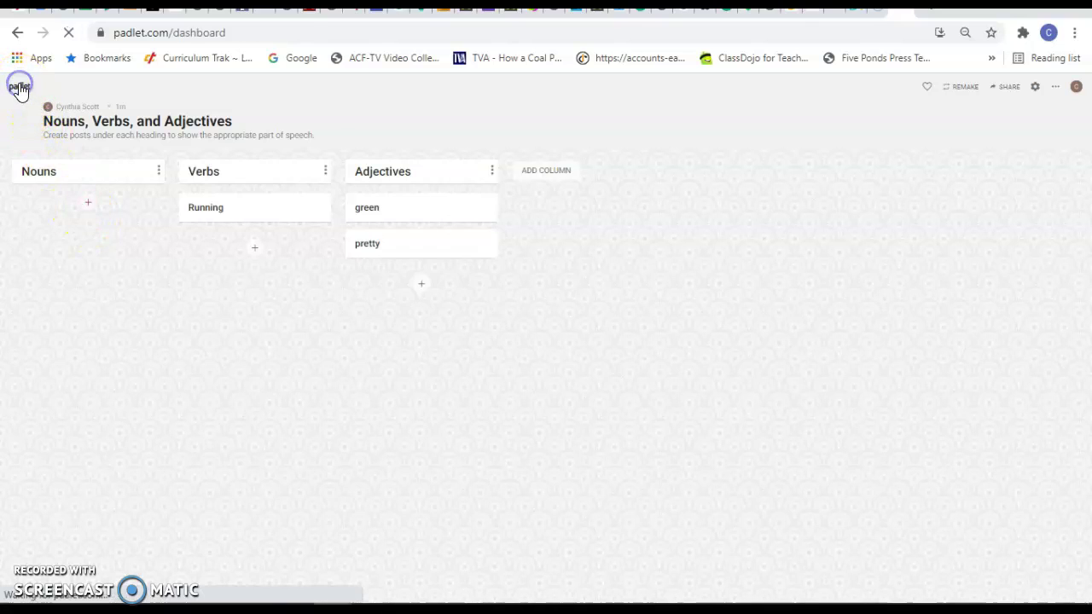
pyautogui.click(74, 150)
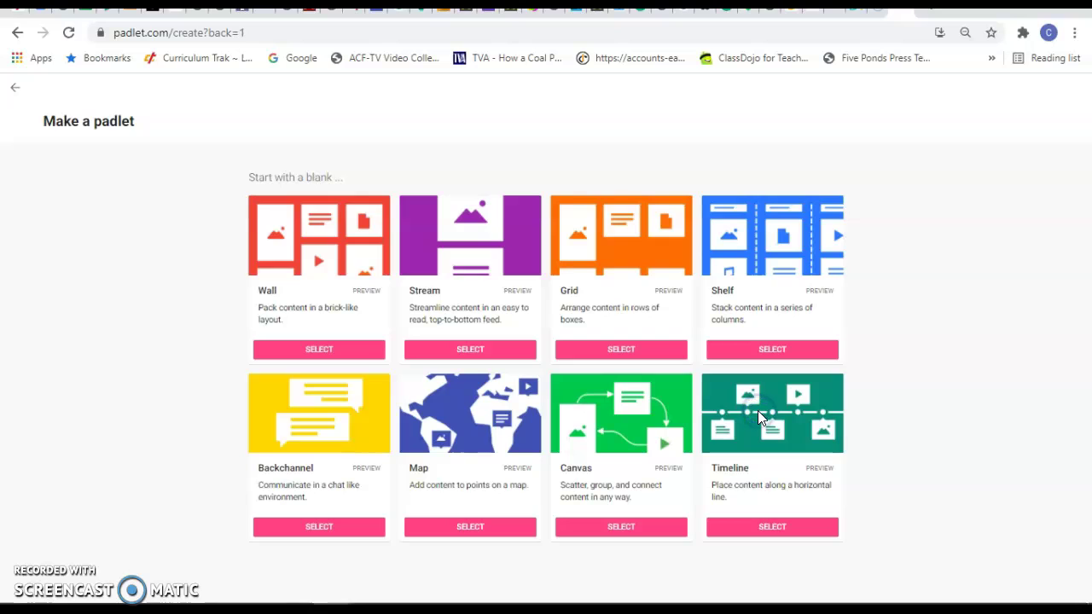
pyautogui.click(773, 528)
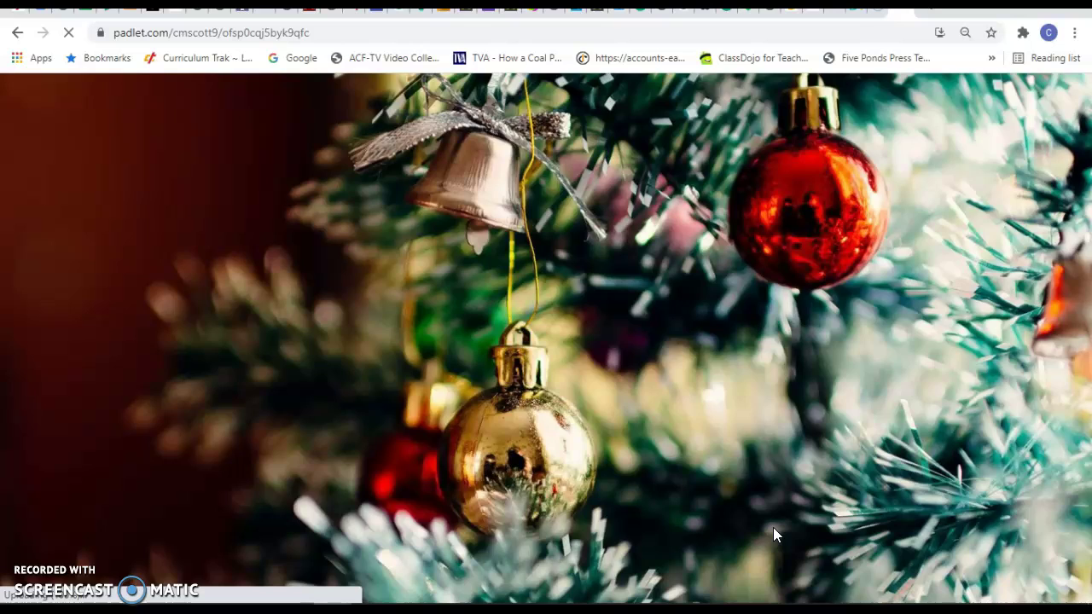